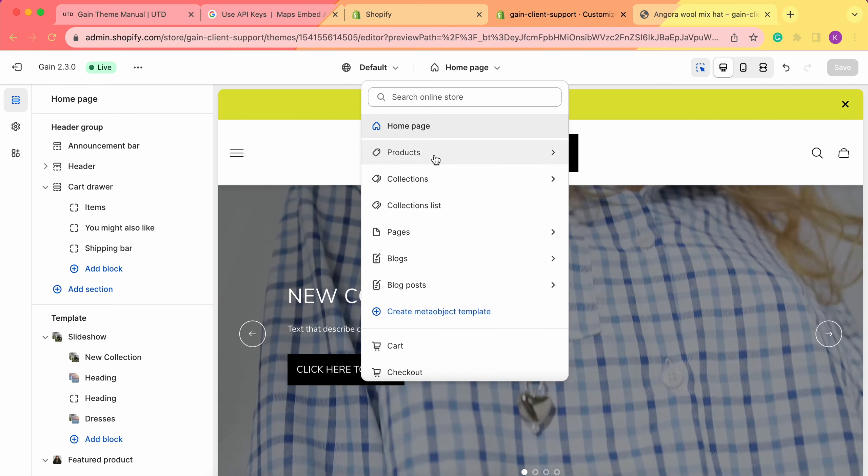
Find the Store location section by searching for "store", add it to the home page template and open its settings
click(475, 67)
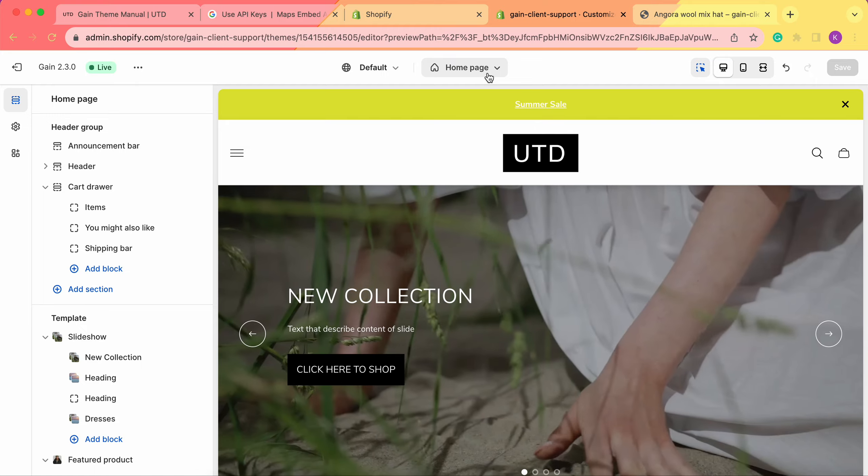
scroll(102, 189, down, 20)
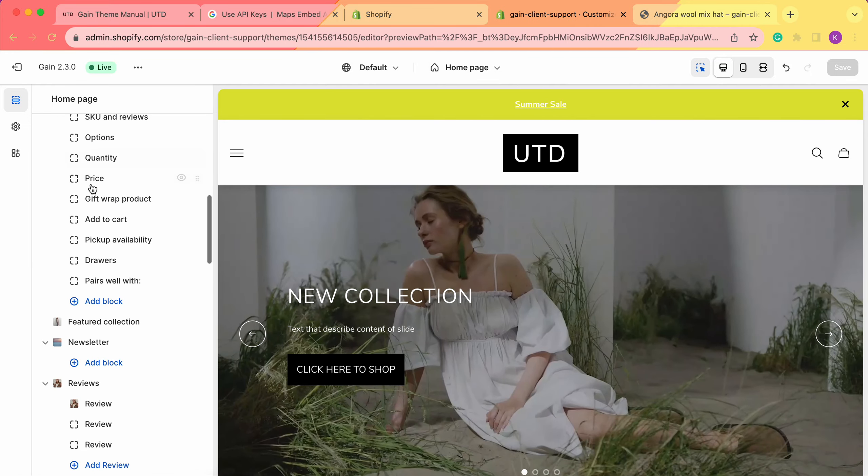
scroll(92, 189, down, 15)
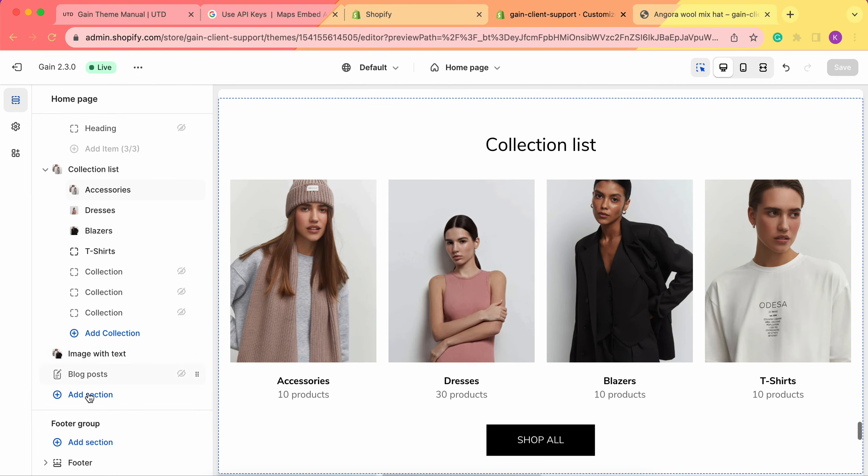
click(89, 396)
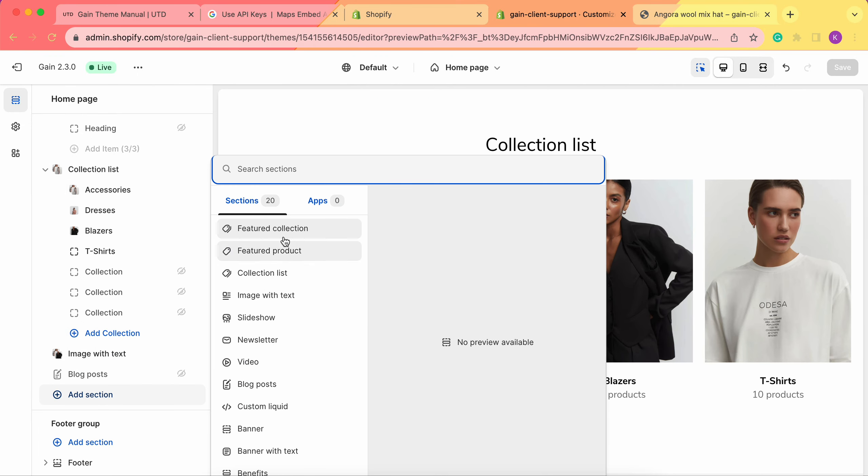
text(store)
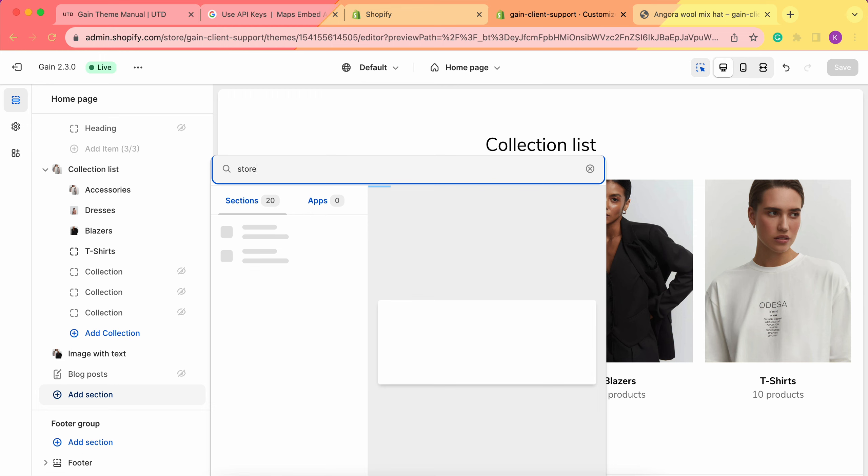
click(275, 239)
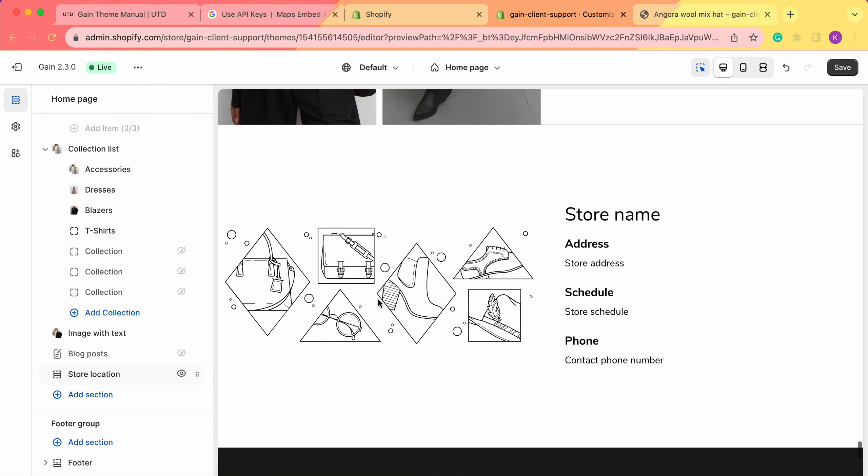
click(107, 375)
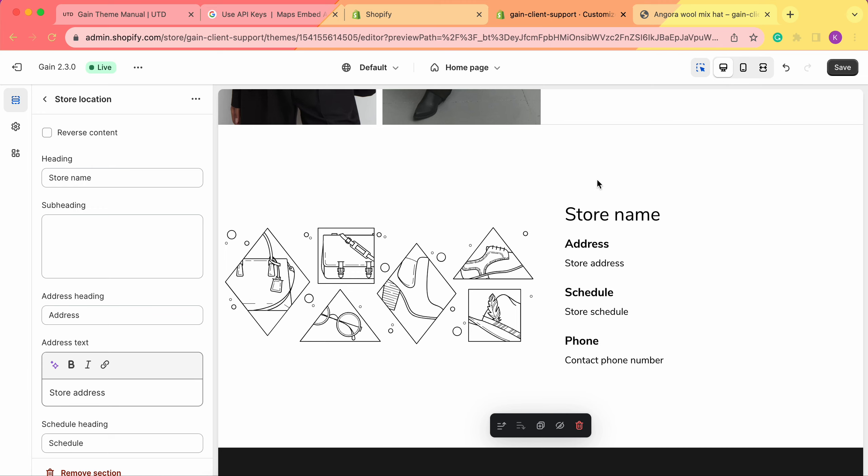
Try the Reverse content option on the Store location section and turn it back off
click(89, 133)
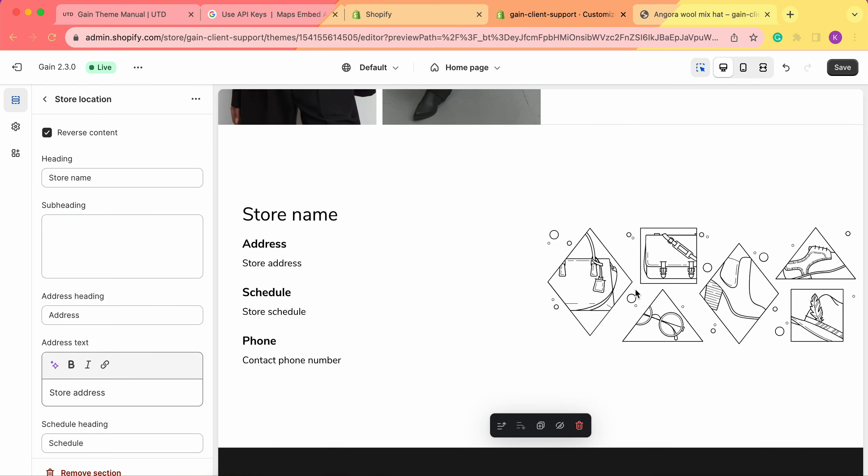
click(53, 139)
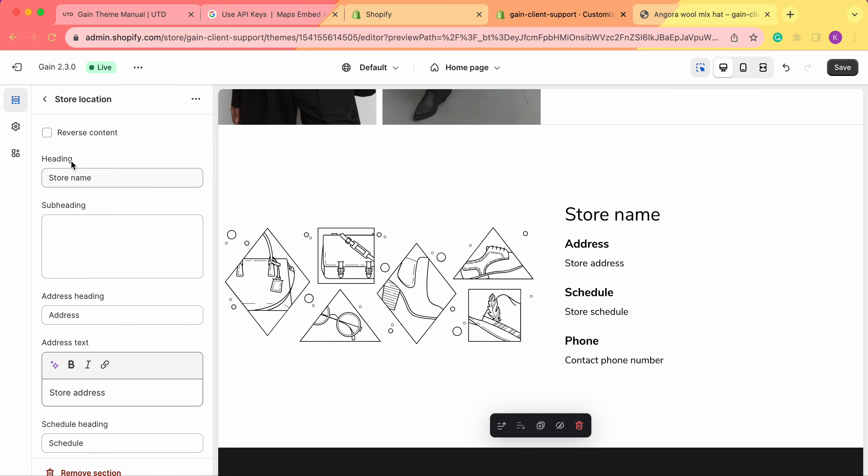
Change the section's heading to "Store location"
click(129, 185)
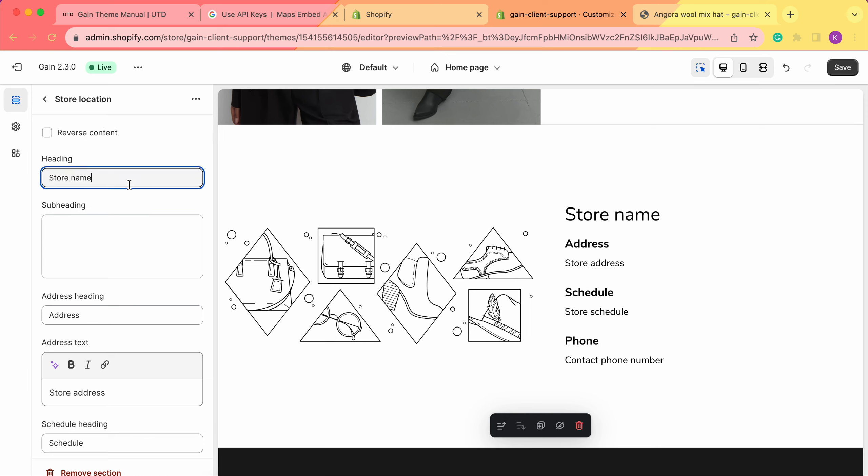
double_click(129, 184)
text(location)
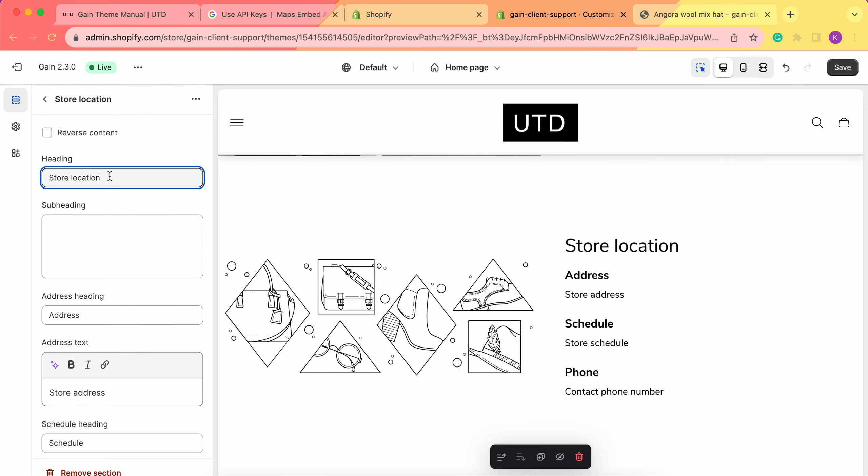
Set the section's subheading to "Find us"
scroll(110, 175, down, 1)
click(96, 224)
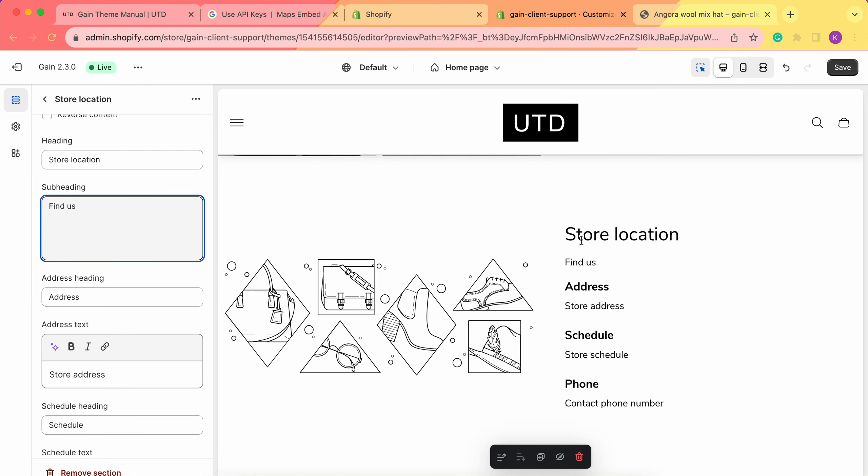
scroll(127, 210, down, 2)
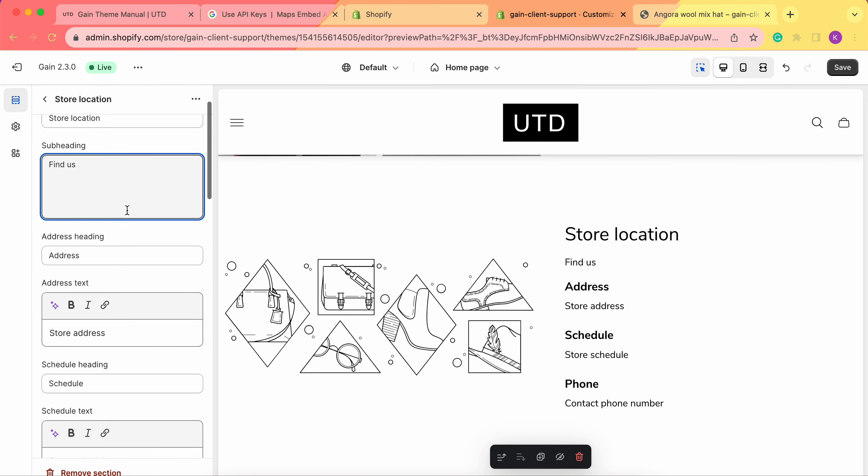
click(19, 237)
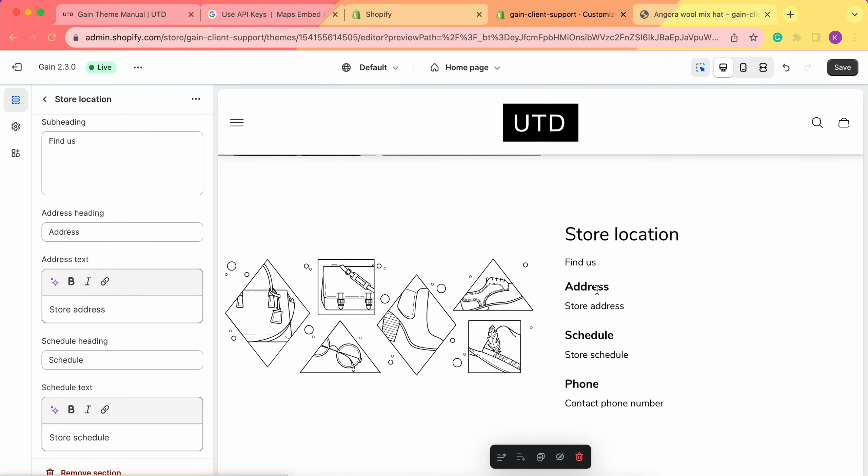
Replace the placeholder address text with the store's street address, writing the city and state abbreviations in capitals
scroll(63, 211, down, 1)
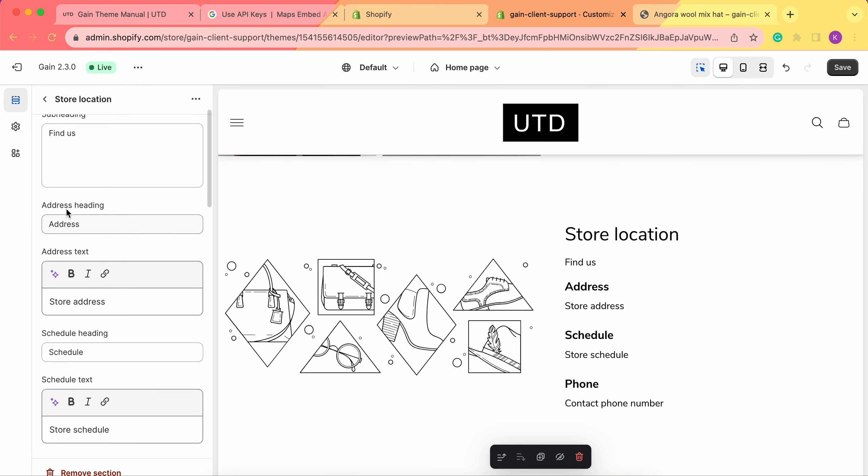
click(86, 227)
scroll(88, 228, down, 2)
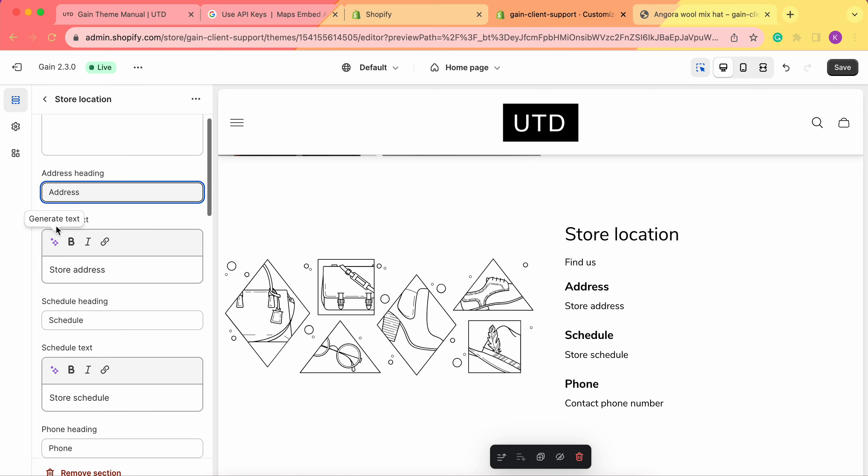
click(80, 276)
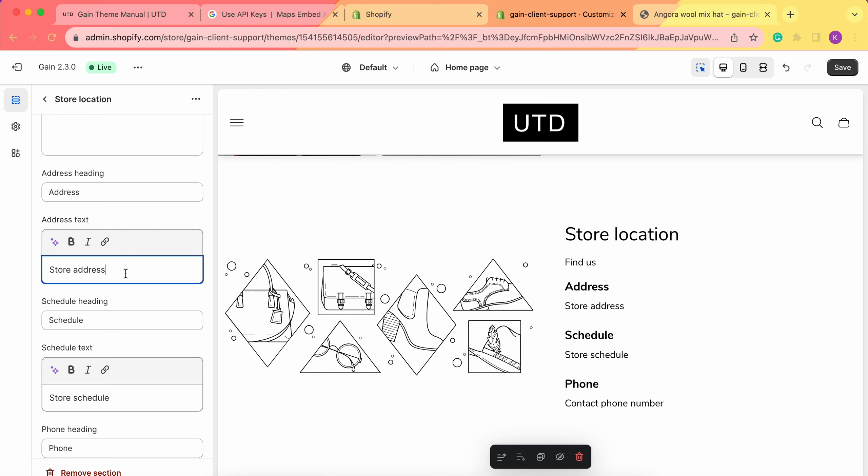
double_click(87, 268)
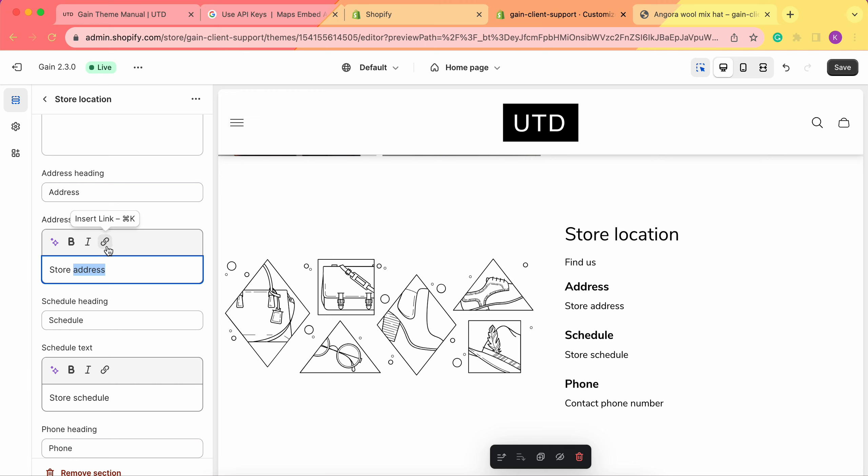
triple_click(106, 278)
key(BackSpace)
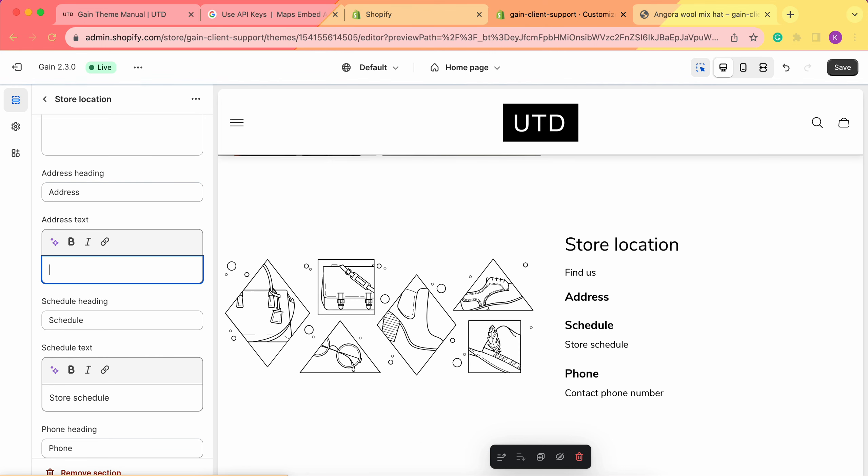
text(99 we)
key(BackSpace)
key(BackSpace)
text(West st. Ny, )
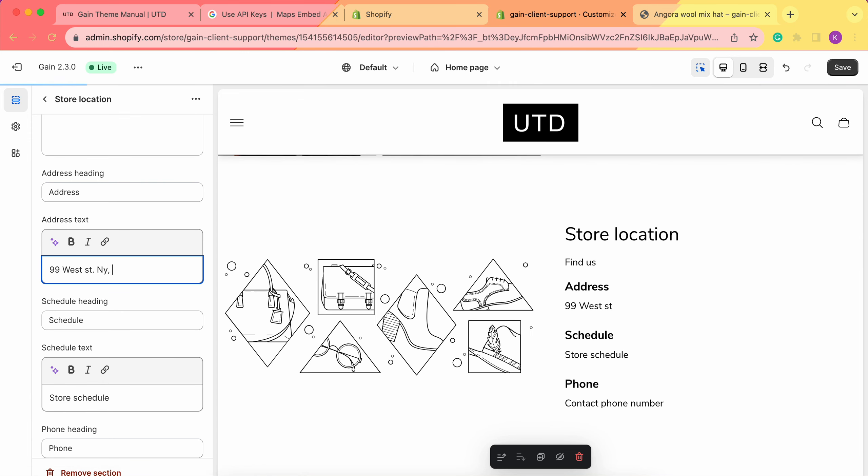
text(NY)
click(110, 271)
key(BackSpace)
text(Y)
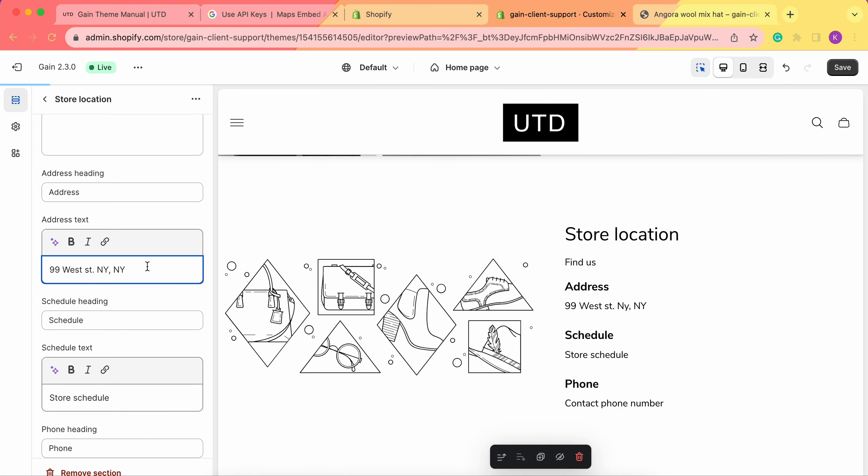
Change the schedule heading to "Open Hours"
scroll(147, 266, down, 3)
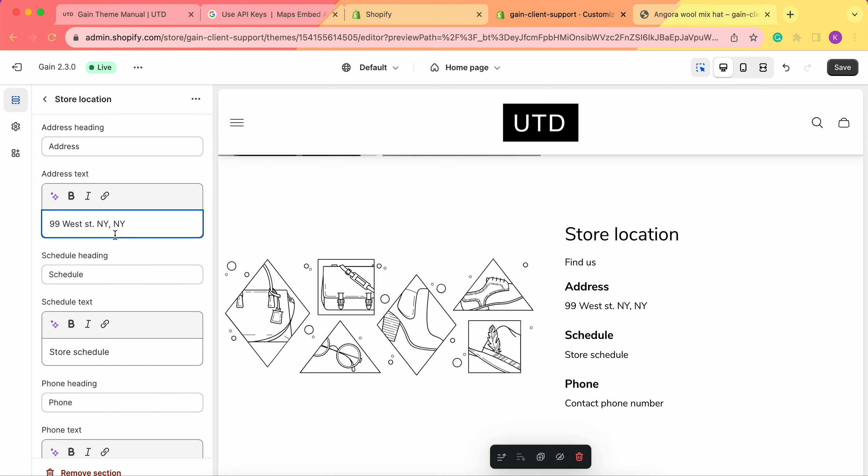
scroll(115, 234, down, 1)
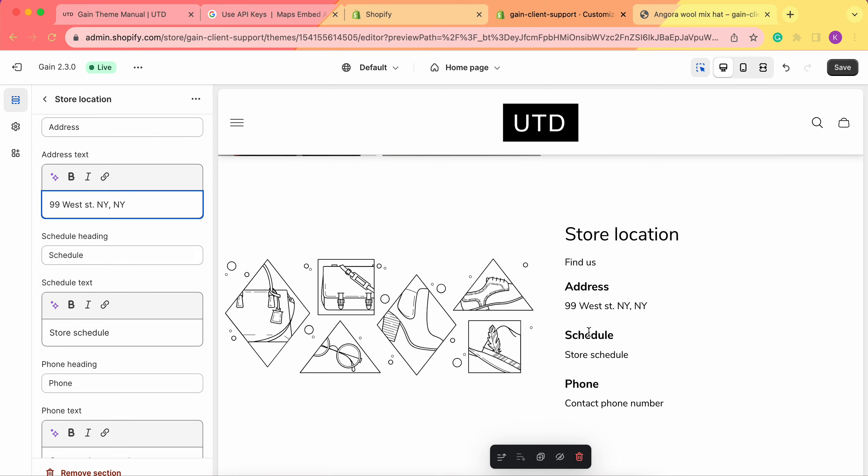
double_click(136, 263)
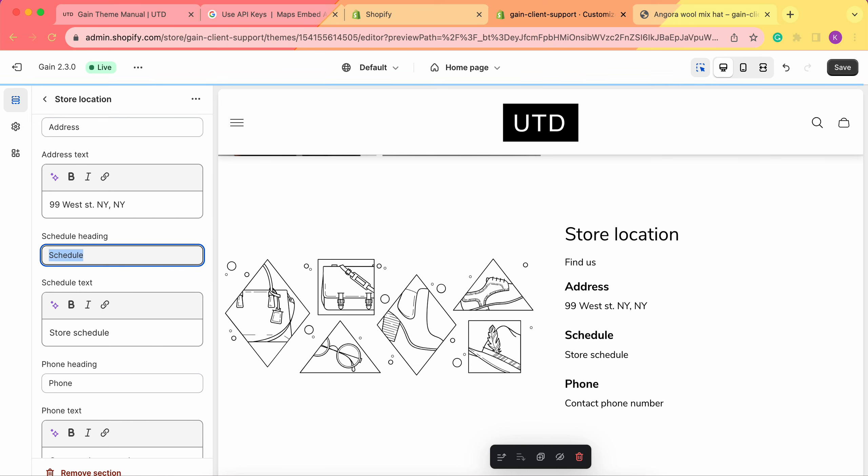
text(Open Hours)
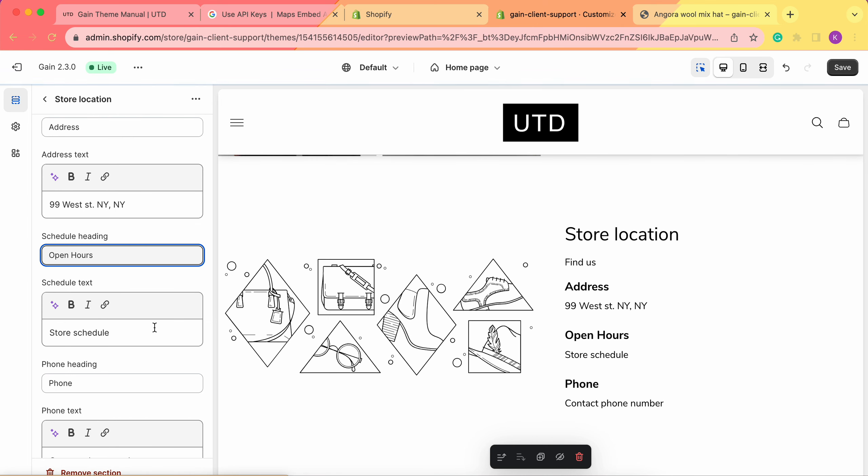
Replace the placeholder schedule text with "9 am - 6 pm EST"
scroll(154, 327, down, 2)
triple_click(132, 286)
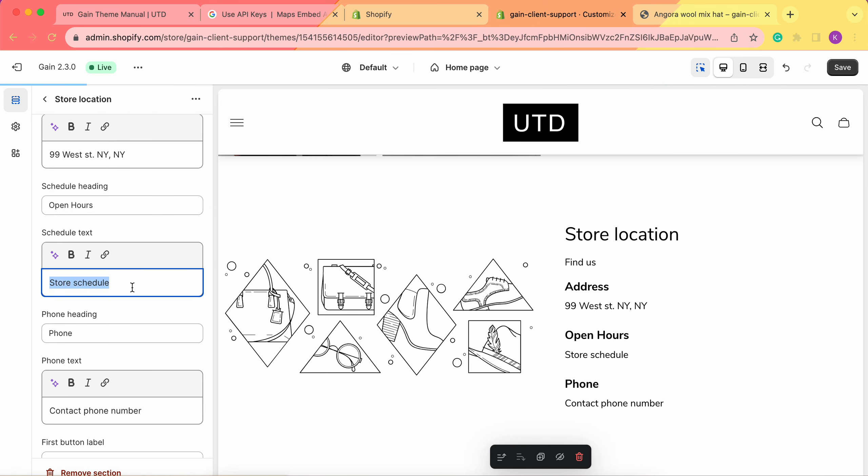
text(9 am)
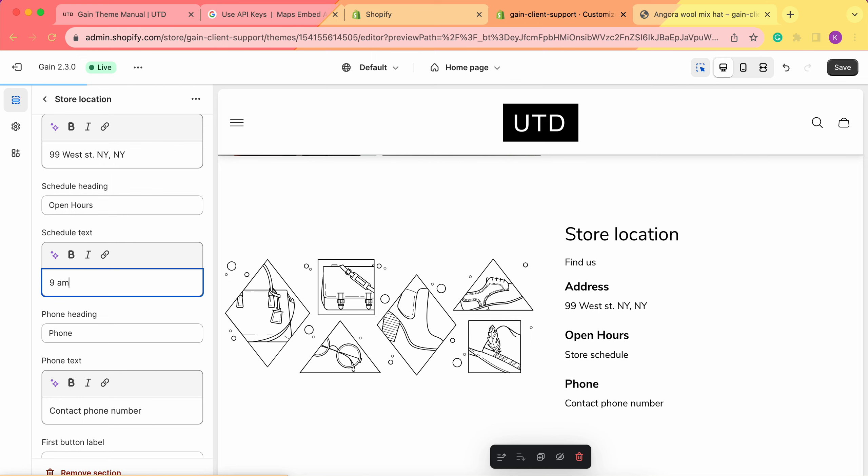
text( - 6 pm EST)
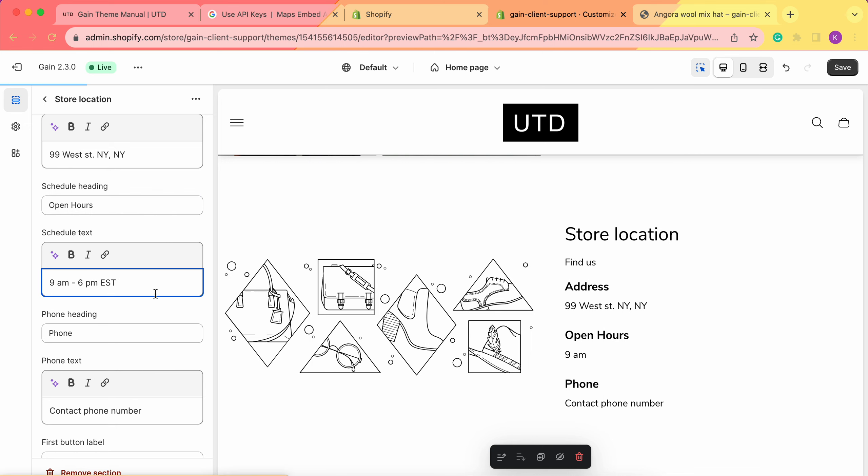
Clear both the phone text and the phone heading so the section has no phone entry
scroll(155, 293, down, 3)
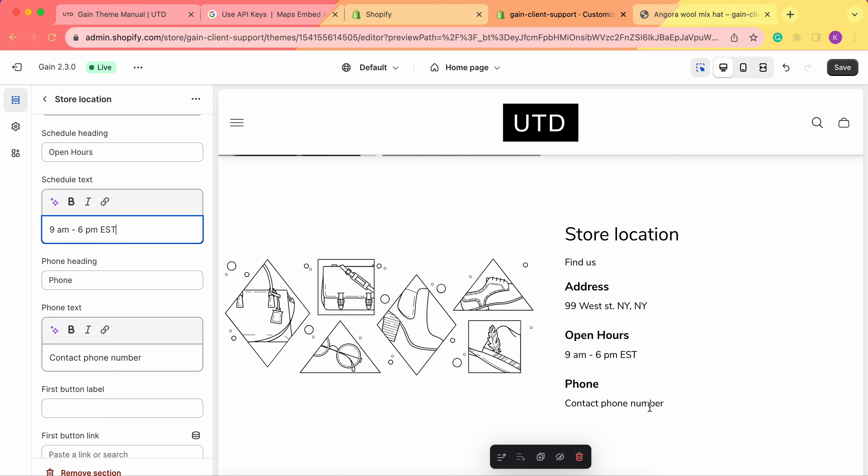
scroll(649, 403, down, 1)
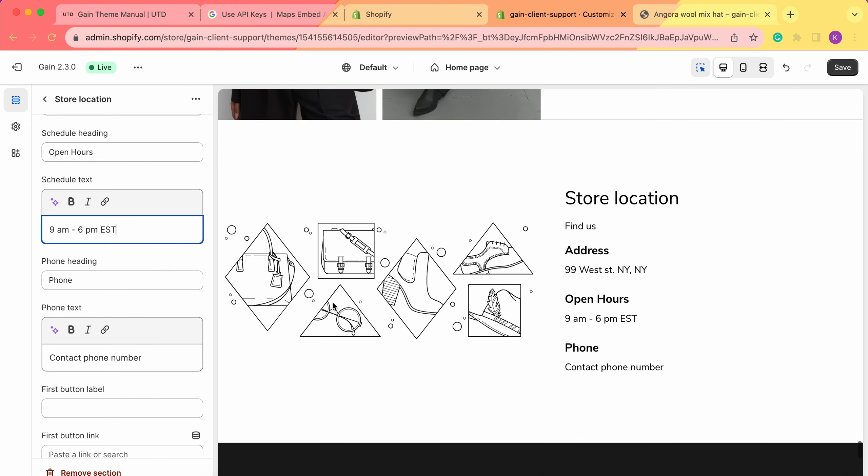
triple_click(156, 354)
key(BackSpace)
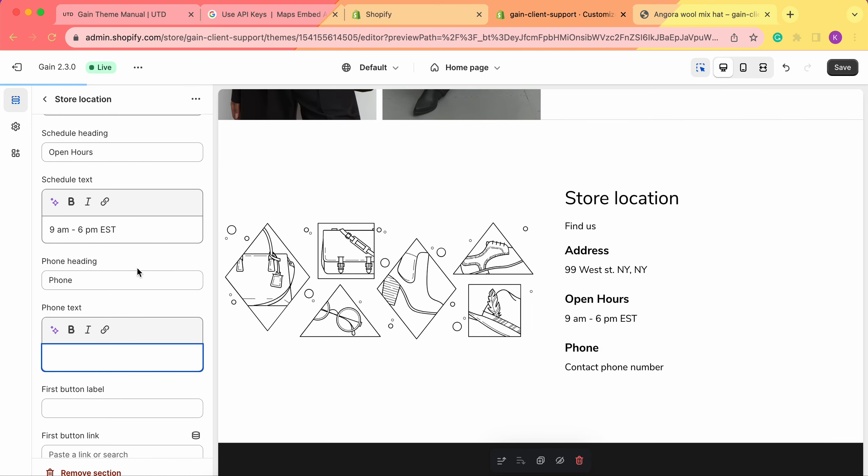
double_click(139, 280)
key(BackSpace)
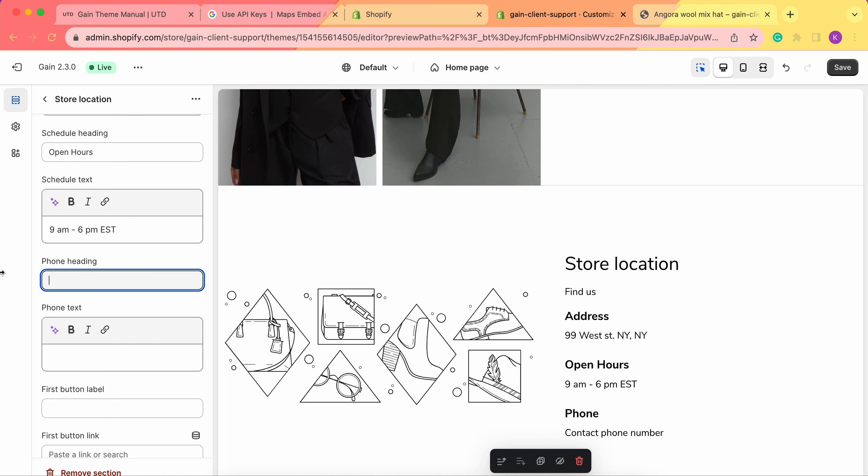
click(13, 283)
scroll(546, 284, down, 3)
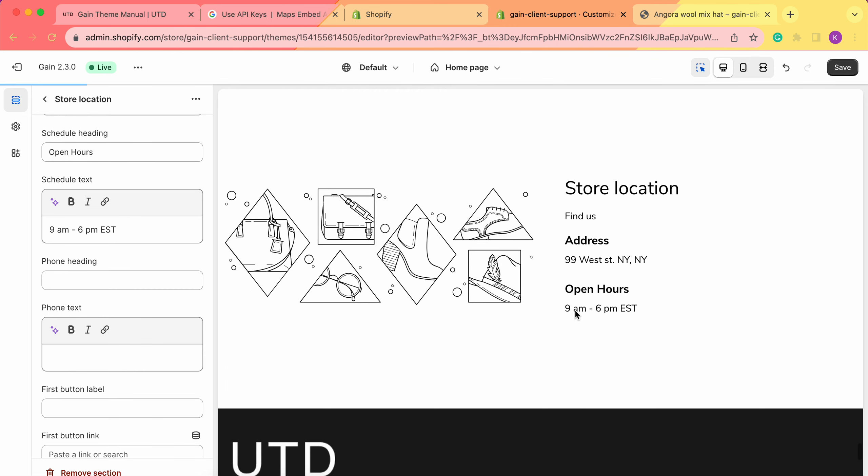
click(609, 343)
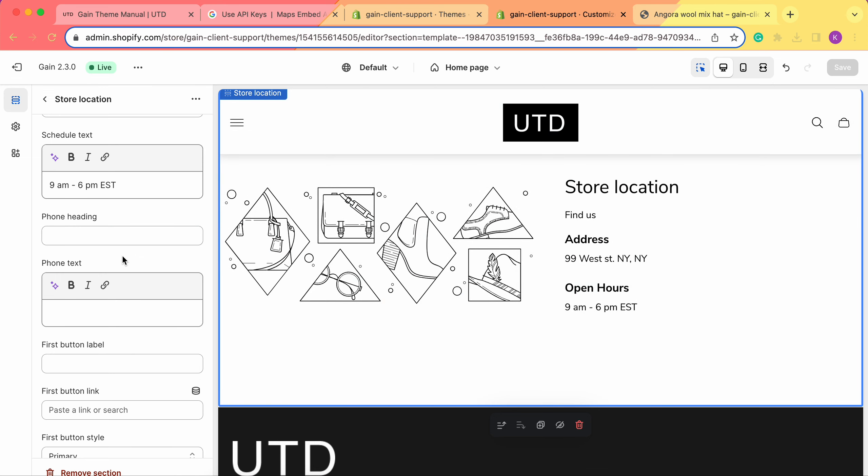
Set the Store location section's first button label to "Contact Us"
scroll(124, 261, down, 2)
scroll(112, 290, down, 1)
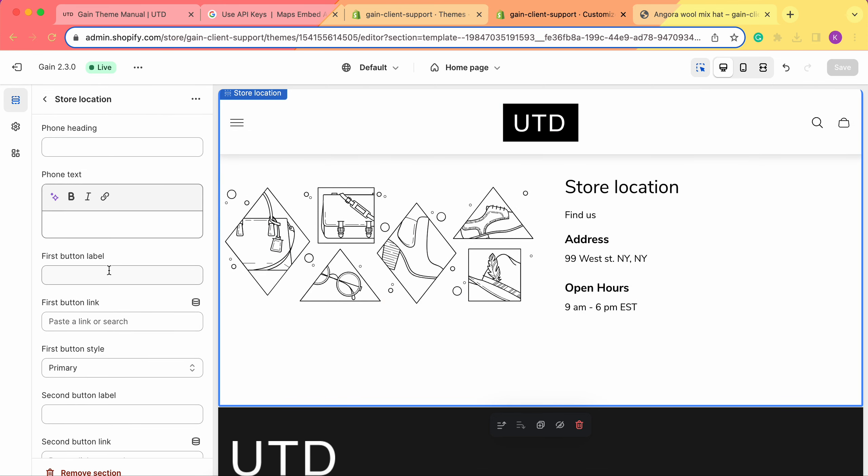
scroll(109, 272, down, 1)
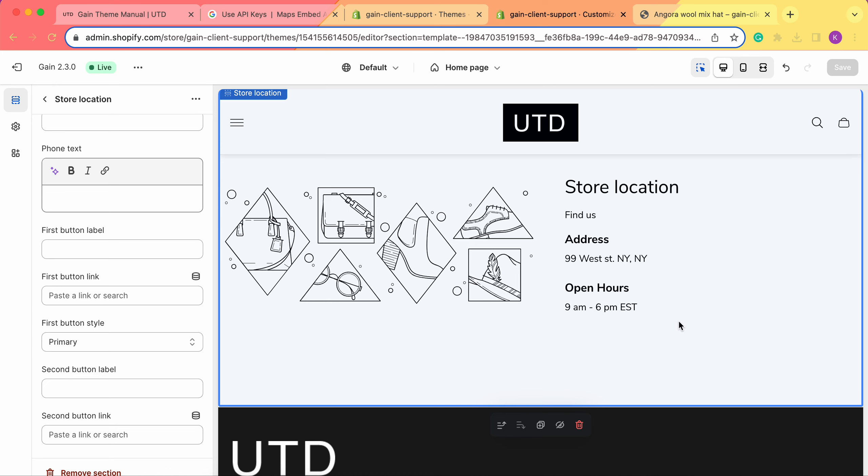
click(79, 248)
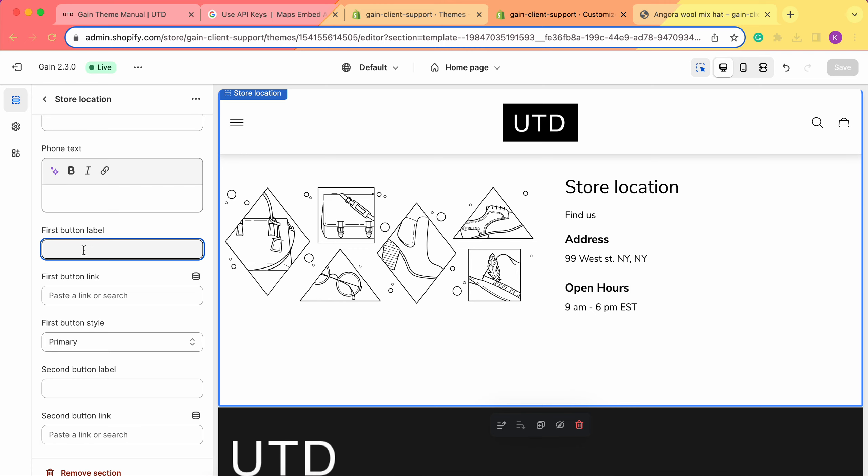
text(Contact Us)
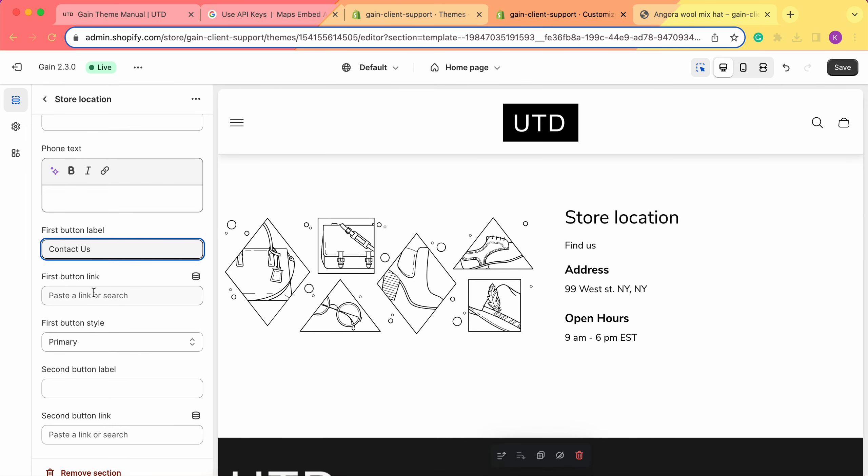
Link the first button to the store's Contact page
click(118, 299)
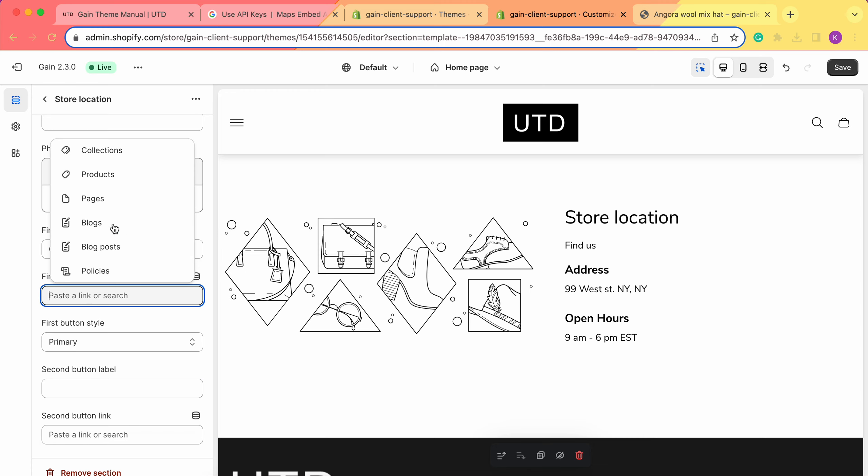
click(108, 200)
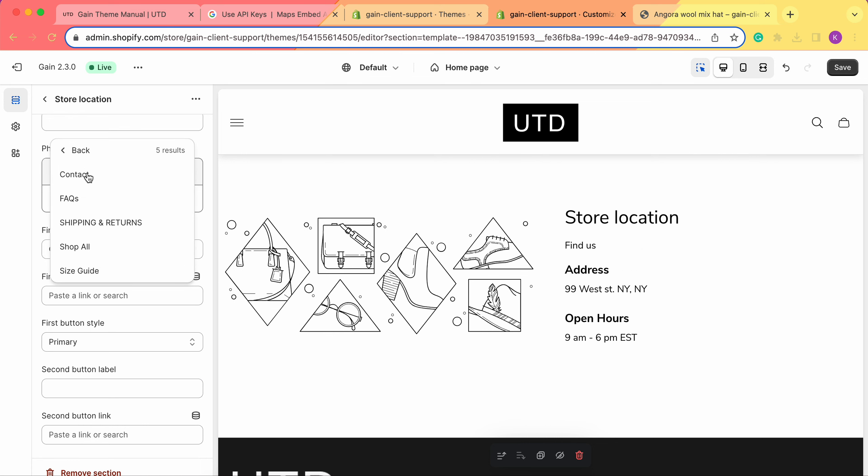
click(89, 177)
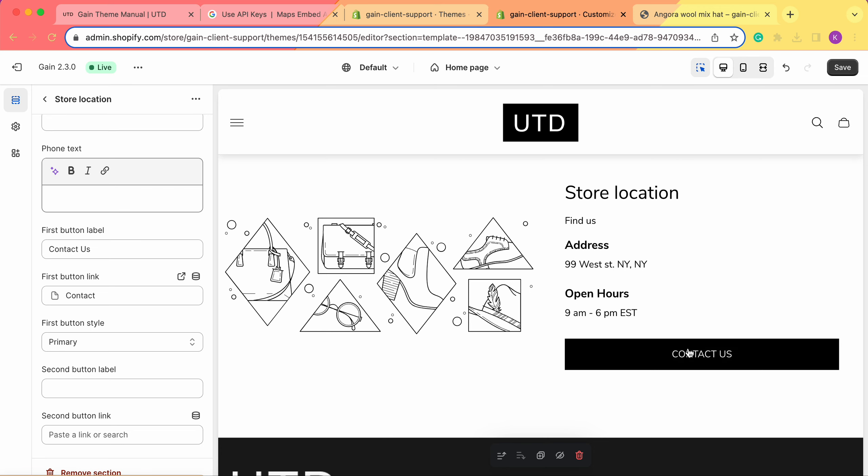
Change the first button's style to Secondary
scroll(120, 277, down, 1)
scroll(120, 276, down, 3)
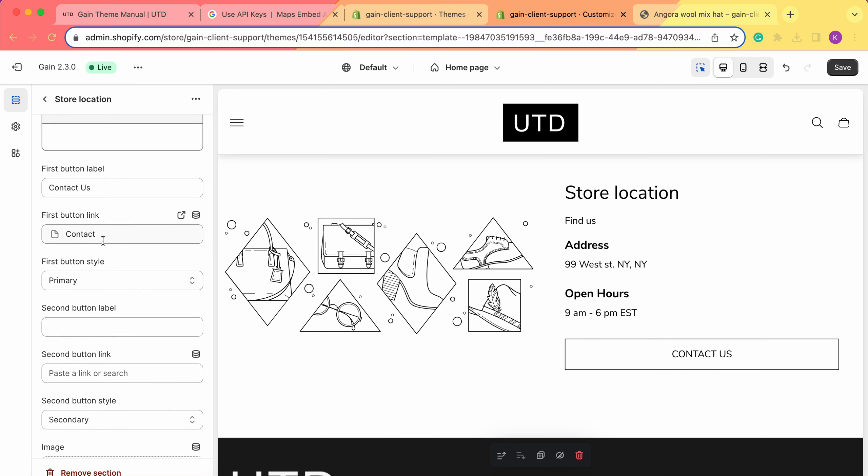
scroll(101, 239, down, 3)
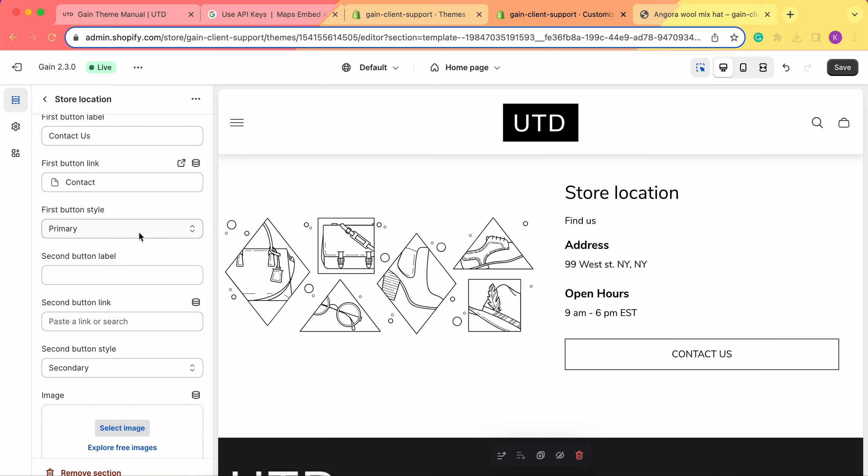
click(80, 229)
click(88, 243)
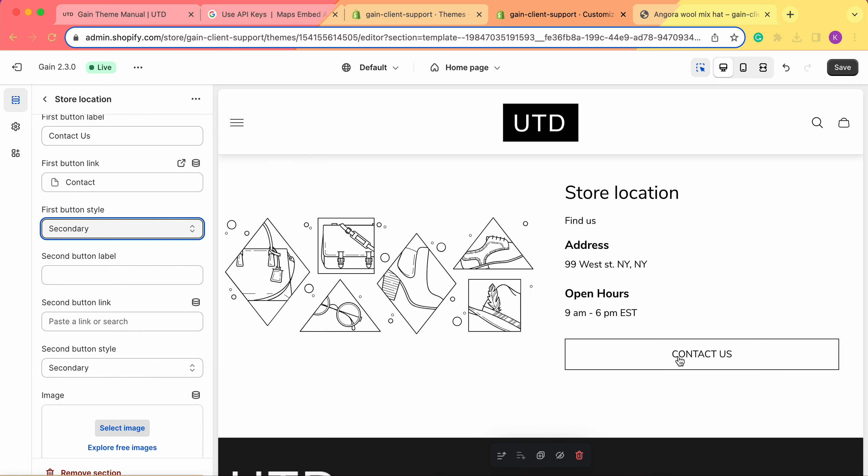
Set the second button's label to "FAQs"
scroll(102, 305, down, 2)
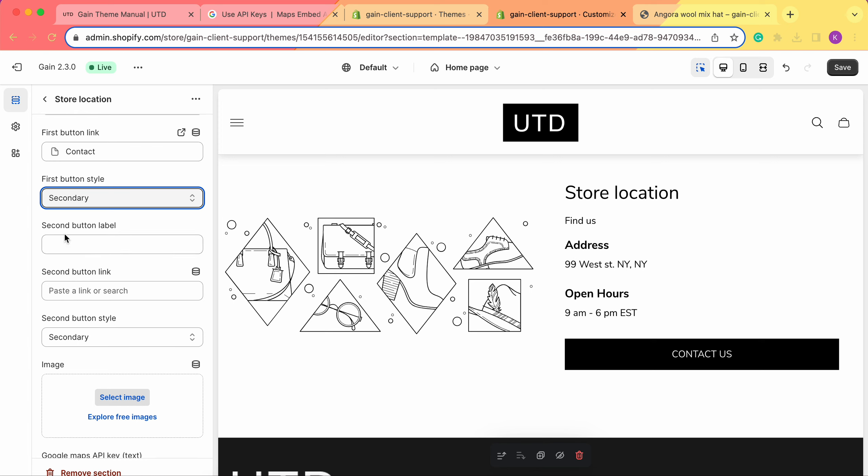
click(80, 243)
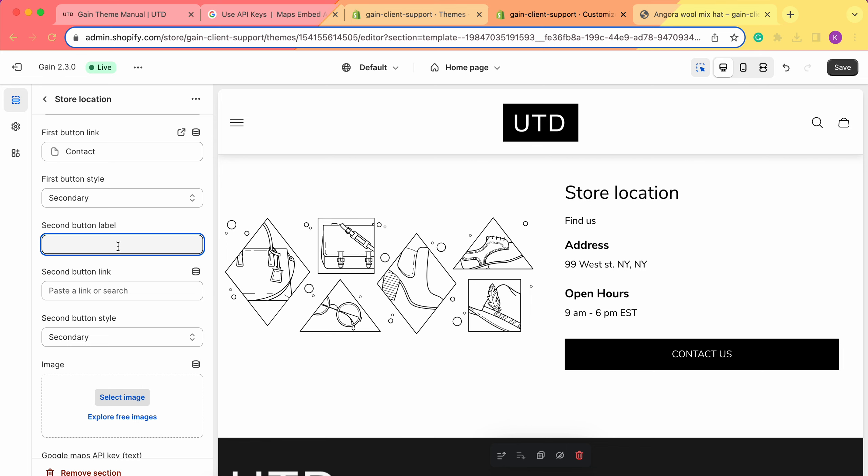
text(AQ)
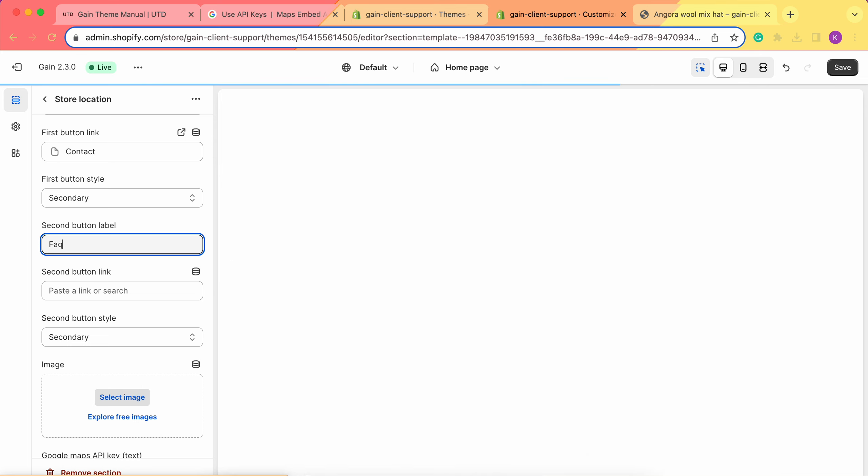
text(s)
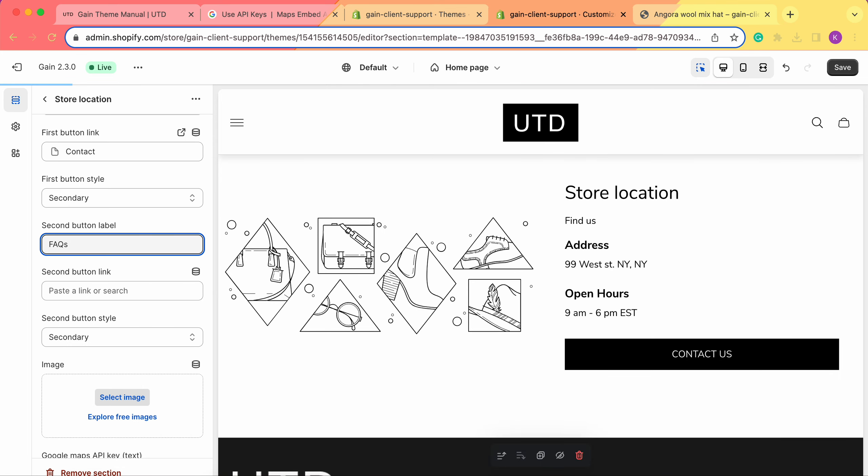
Link the second button to the FAQs page and keep its style as Secondary
click(125, 290)
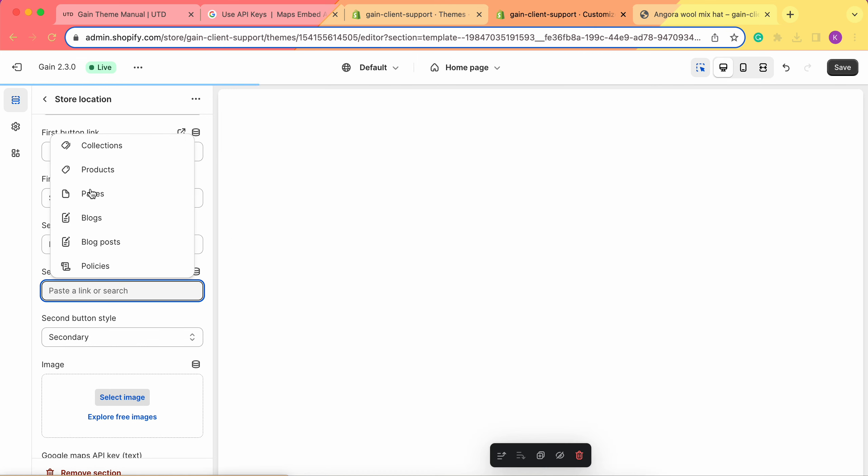
click(113, 201)
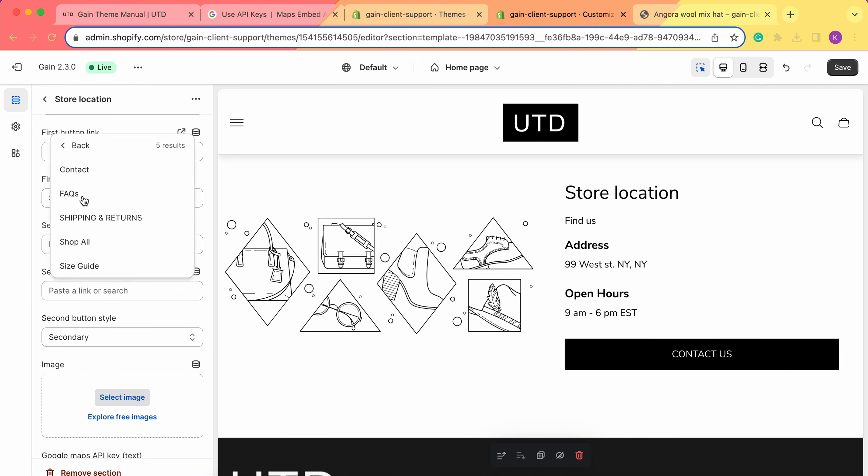
click(89, 195)
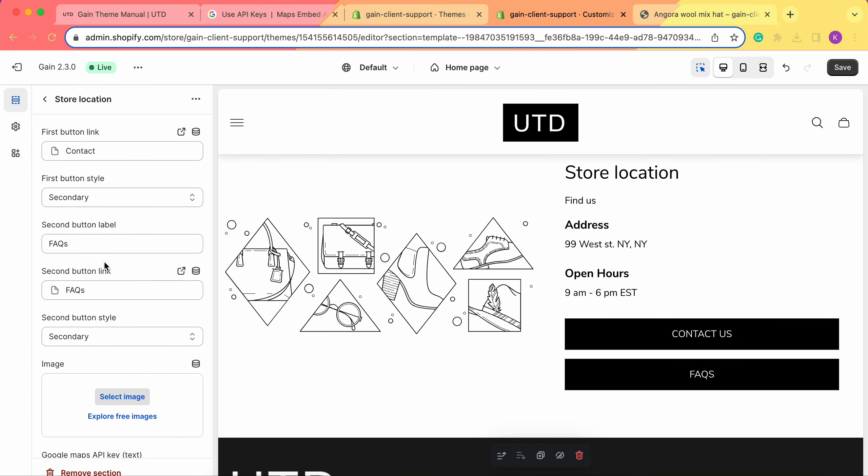
scroll(105, 268, down, 2)
click(73, 286)
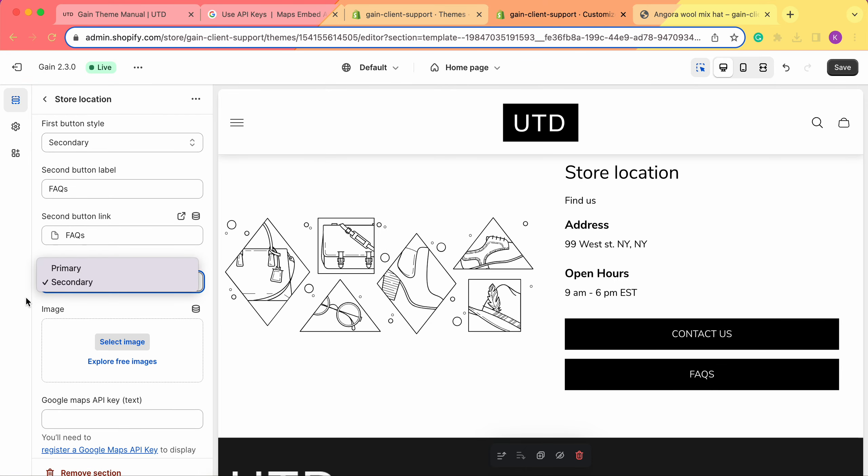
click(110, 281)
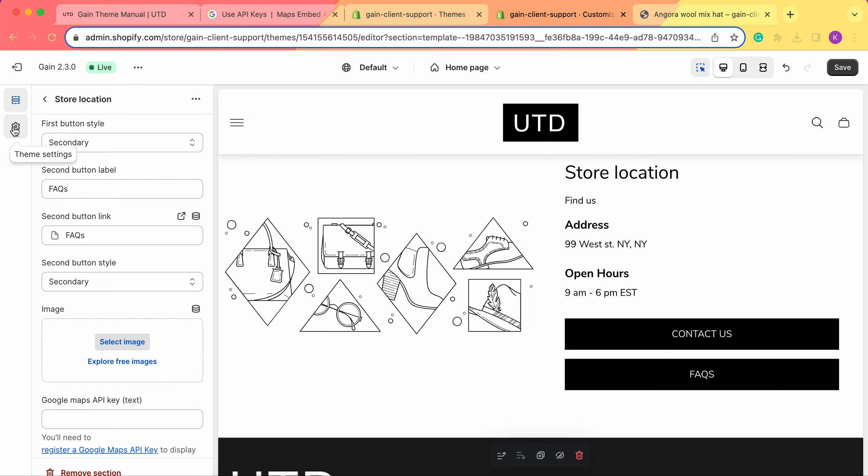
Examine the primary and secondary button colors in the theme settings and compare them with the buttons on the home page
click(14, 129)
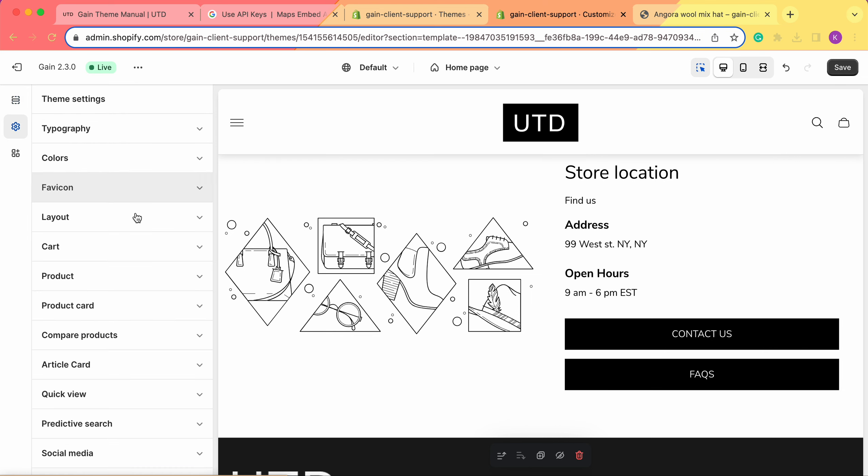
click(93, 165)
scroll(129, 288, down, 3)
scroll(128, 285, down, 12)
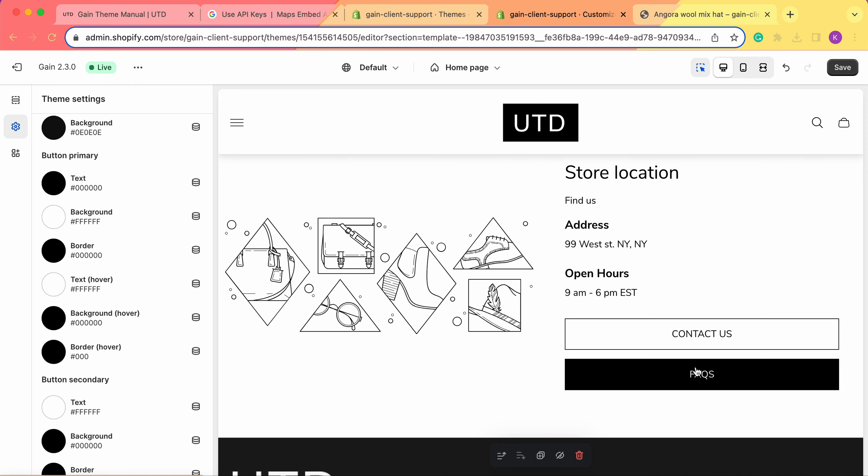
scroll(646, 295, up, 6)
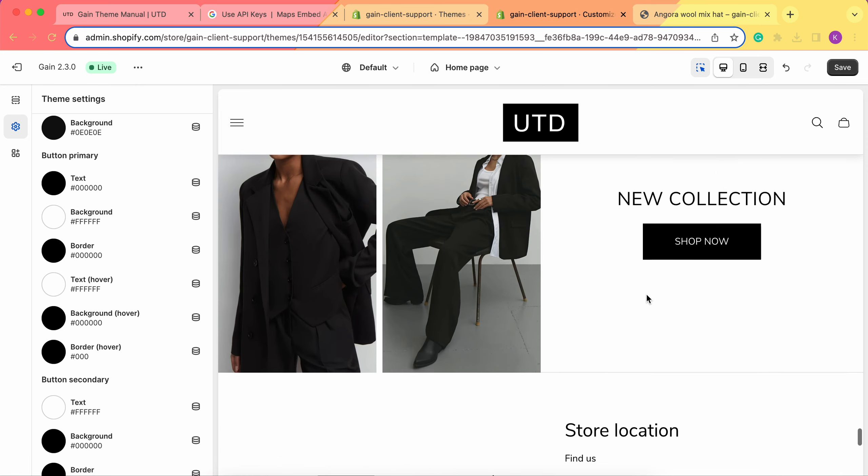
scroll(665, 247, up, 5)
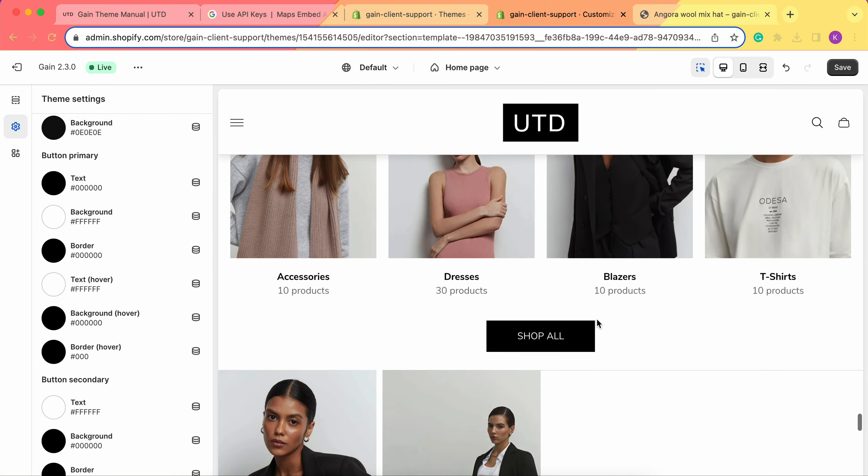
scroll(574, 336, down, 10)
scroll(573, 335, up, 5)
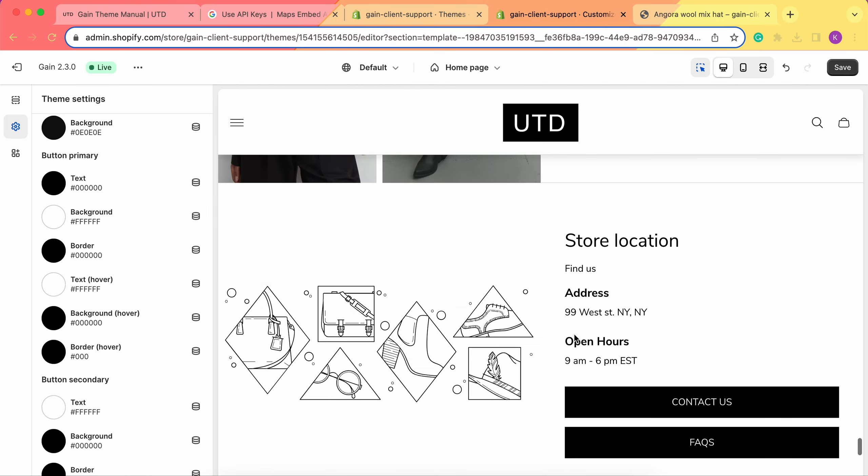
scroll(573, 334, down, 3)
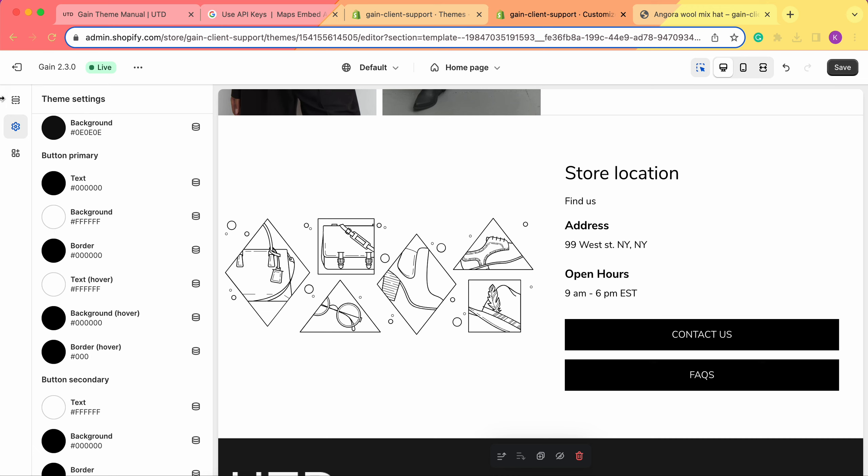
Return to the Store location section settings and set its image to Screenshot_2023-08-15_at_16.55.25 from the store library
click(17, 103)
scroll(98, 261, down, 12)
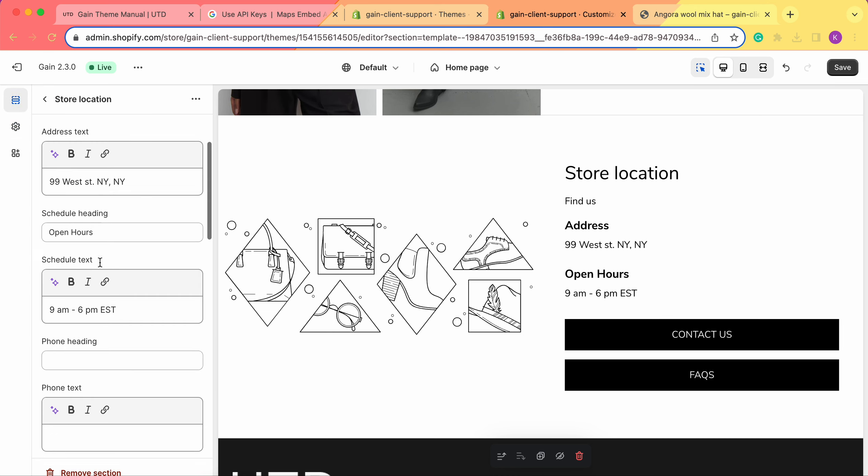
scroll(100, 261, down, 10)
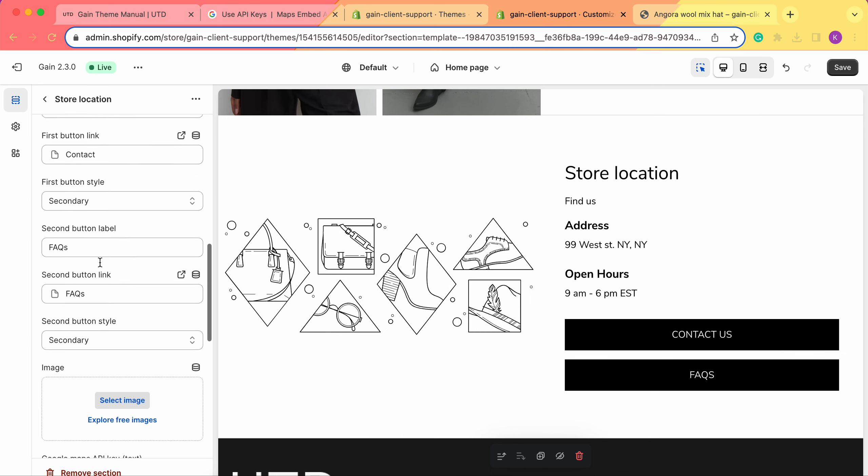
scroll(102, 216, up, 2)
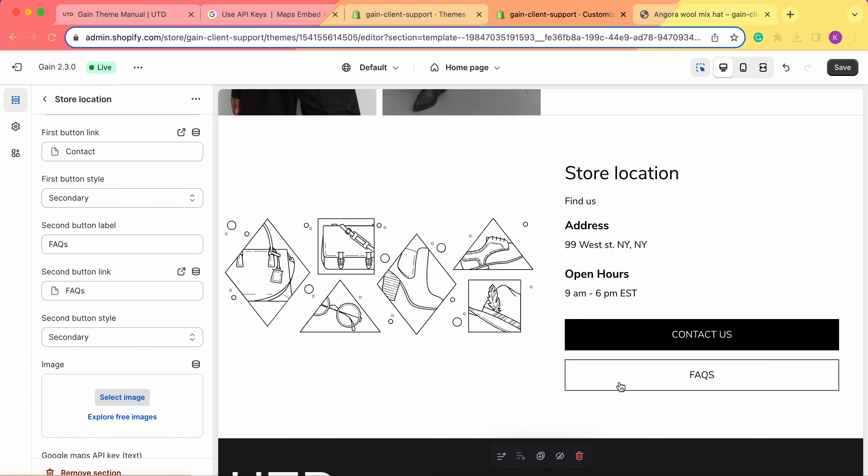
scroll(85, 328, down, 5)
scroll(112, 298, down, 3)
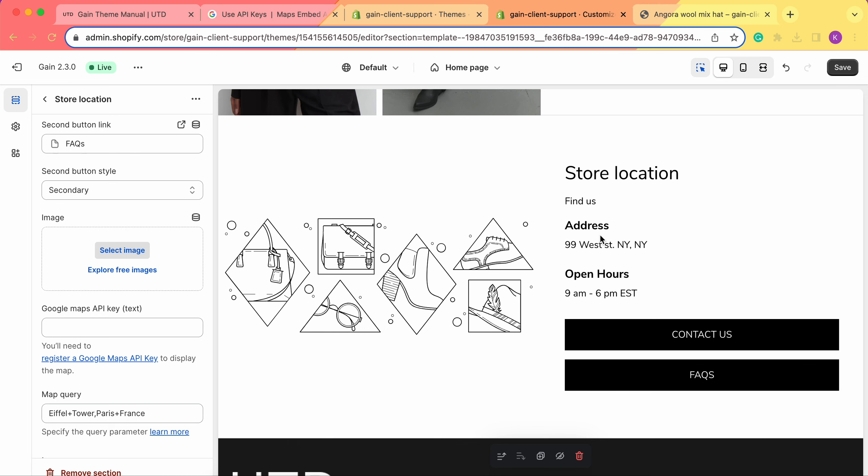
click(133, 258)
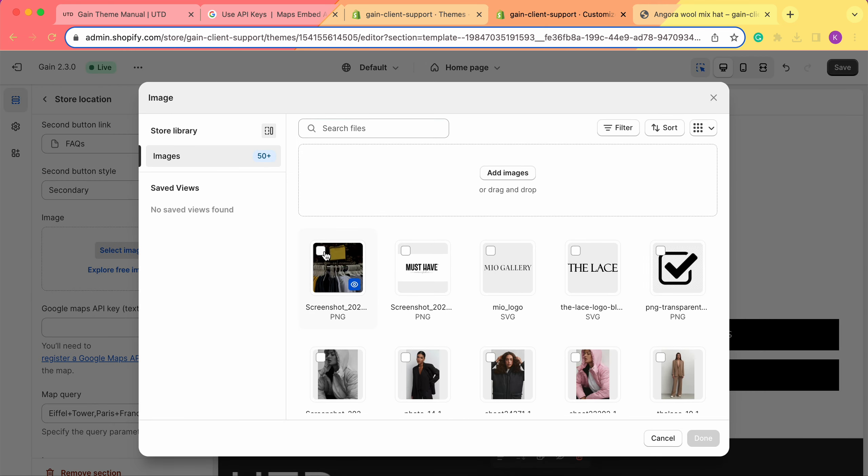
click(335, 268)
click(703, 438)
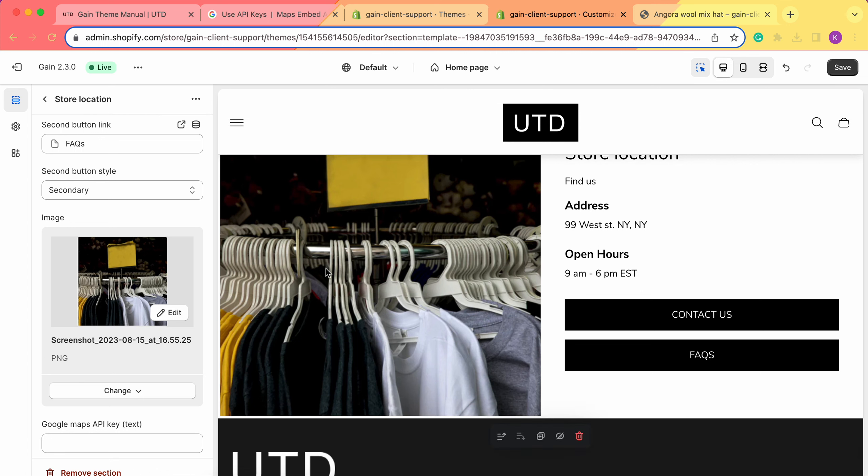
Examine the section's Google Maps API key setting and read the Maps Embed API guide on creating API keys
scroll(61, 251, down, 5)
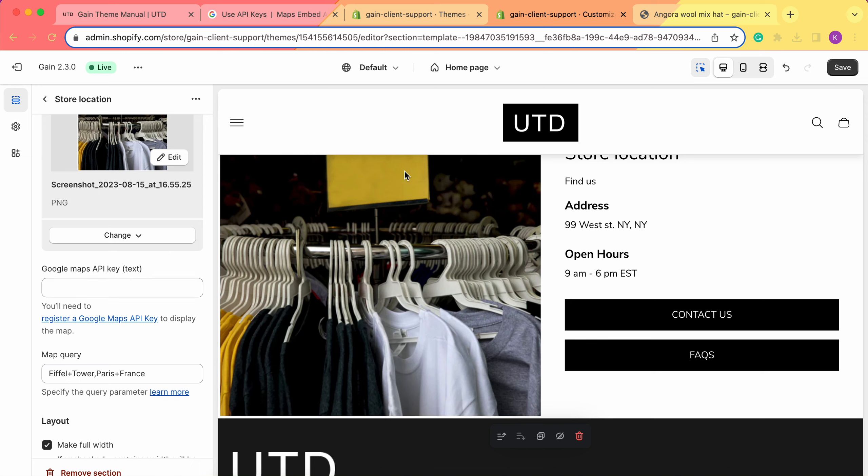
scroll(130, 244, down, 2)
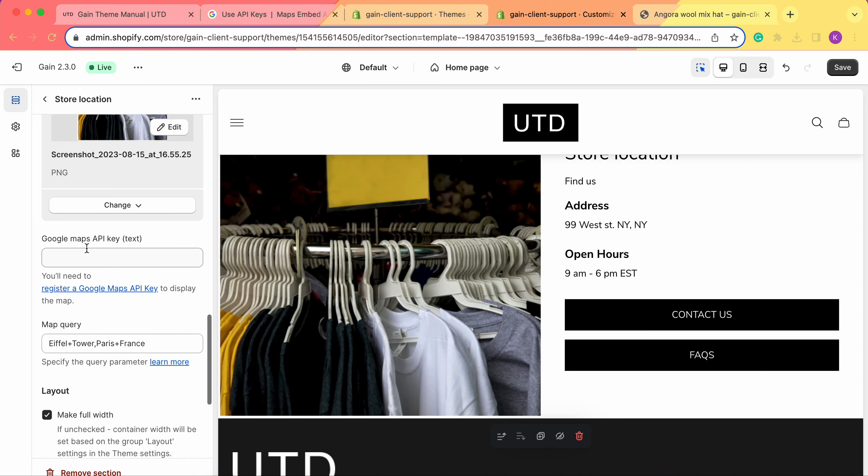
click(253, 15)
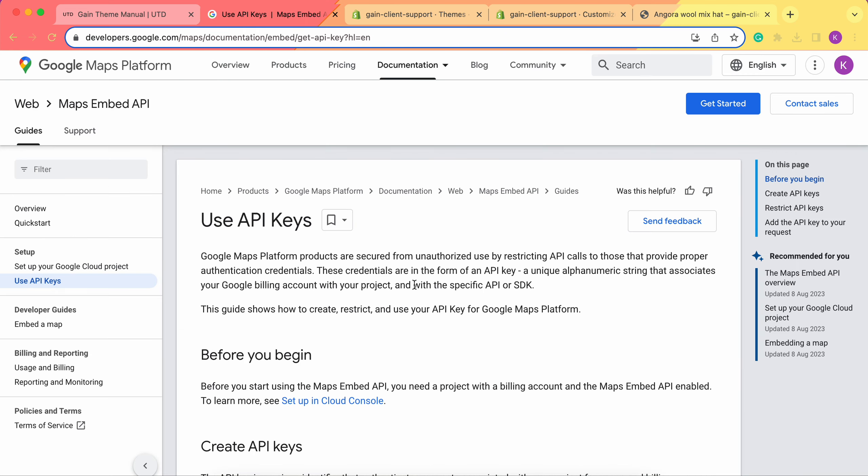
scroll(414, 284, down, 1)
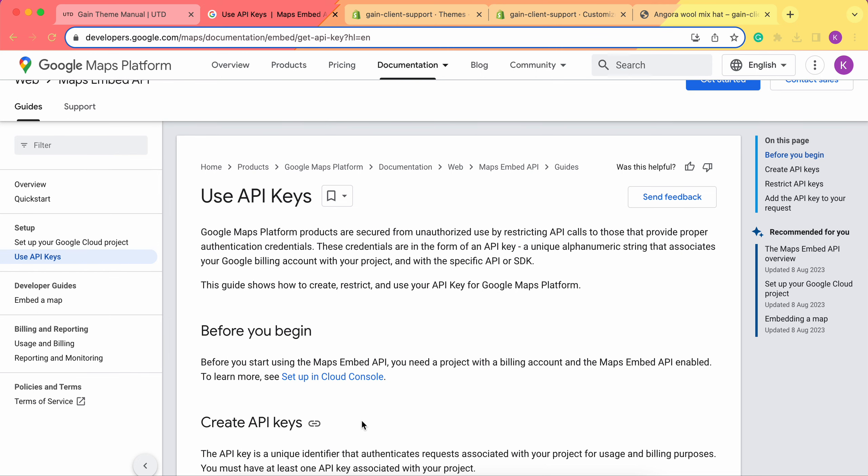
scroll(341, 239, down, 1)
scroll(373, 210, down, 5)
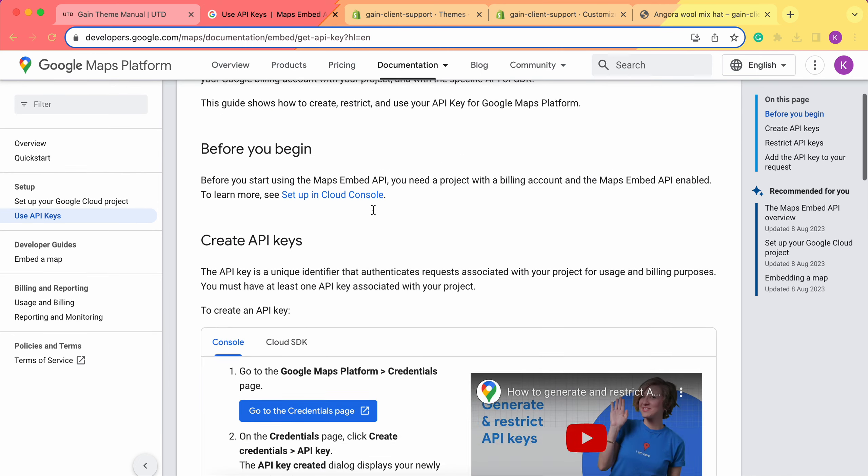
scroll(373, 210, down, 5)
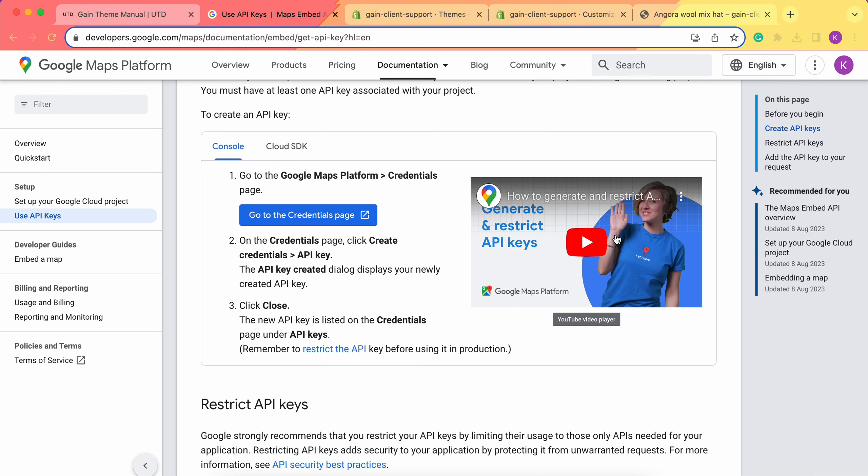
click(556, 14)
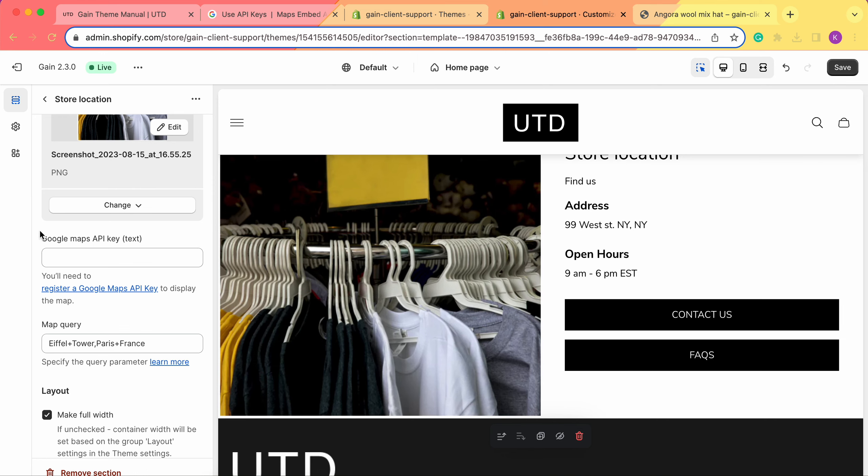
click(274, 15)
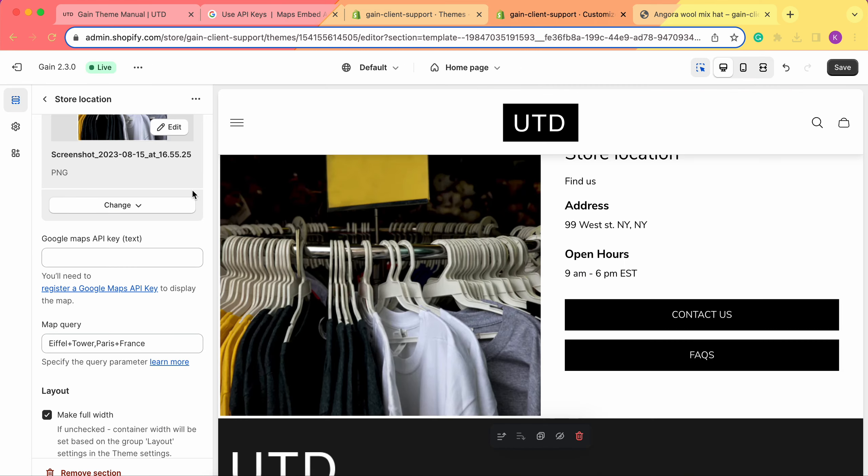
click(583, 21)
Examine the section's map query and full-width settings, and view the container width options in the theme's Layout settings
scroll(125, 255, down, 3)
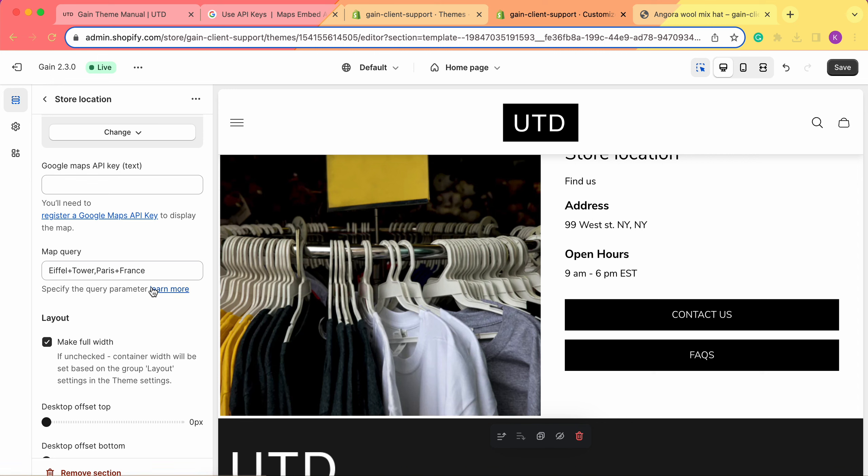
scroll(153, 292, down, 3)
scroll(153, 292, down, 2)
scroll(78, 227, down, 1)
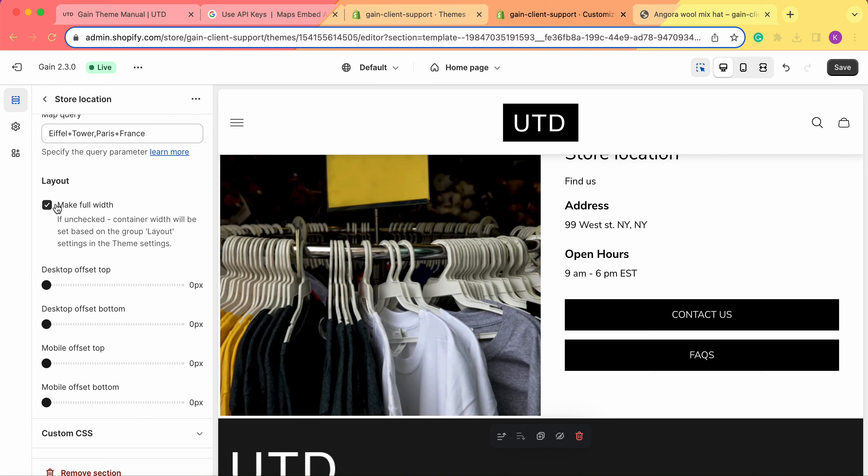
scroll(495, 243, up, 2)
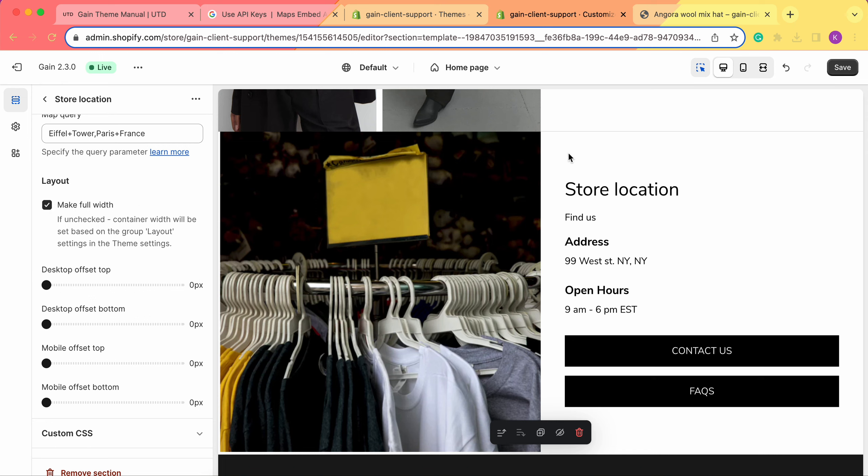
click(17, 129)
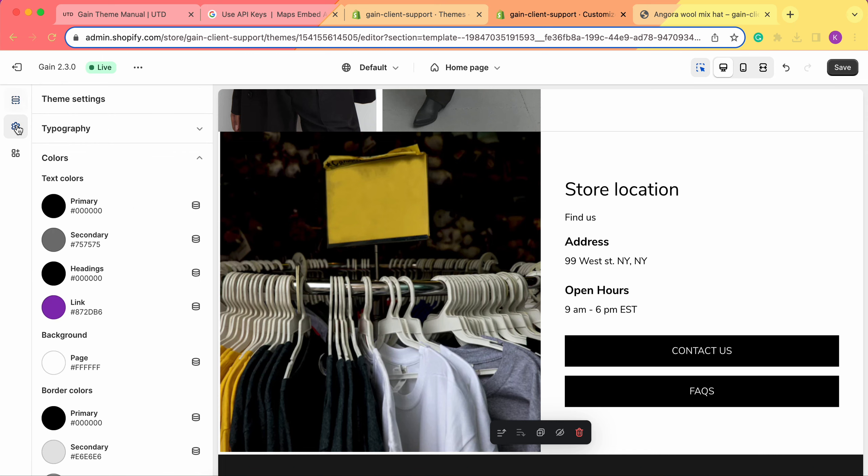
click(107, 161)
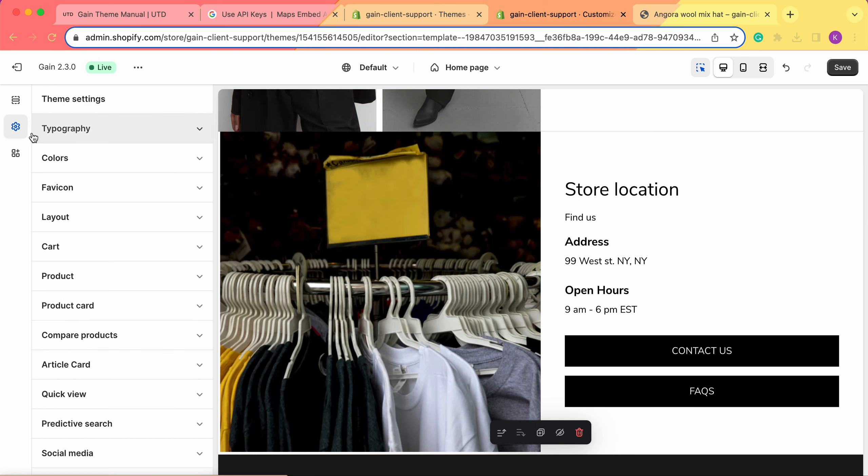
click(120, 216)
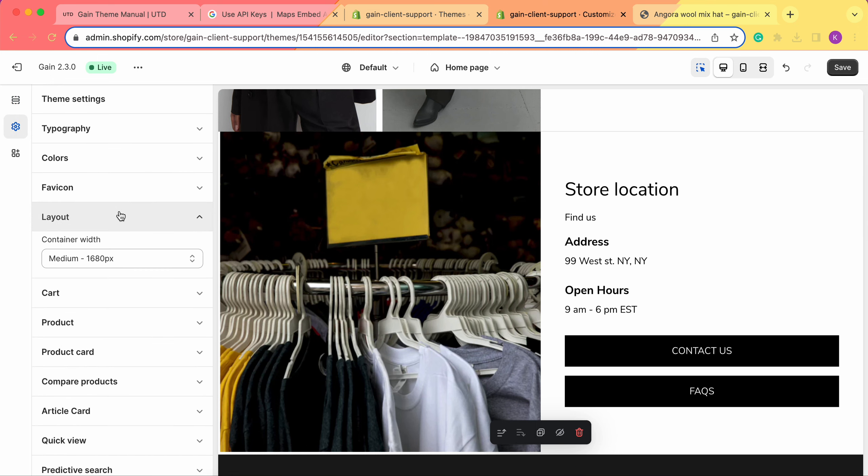
click(101, 258)
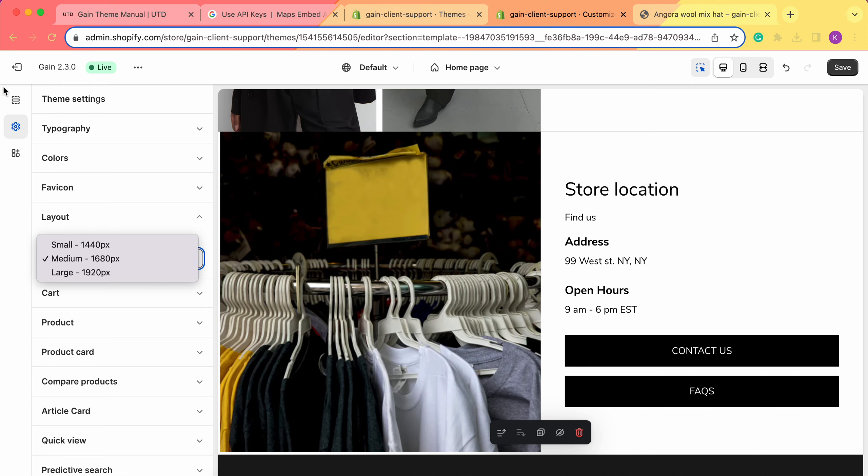
Return to the Store location section settings and set its desktop top offset to 59px
click(12, 102)
click(13, 102)
scroll(90, 301, down, 10)
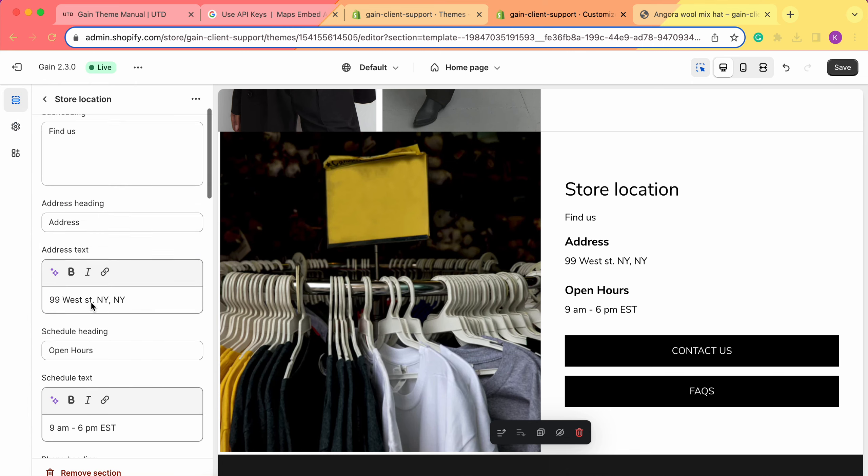
scroll(90, 301, down, 10)
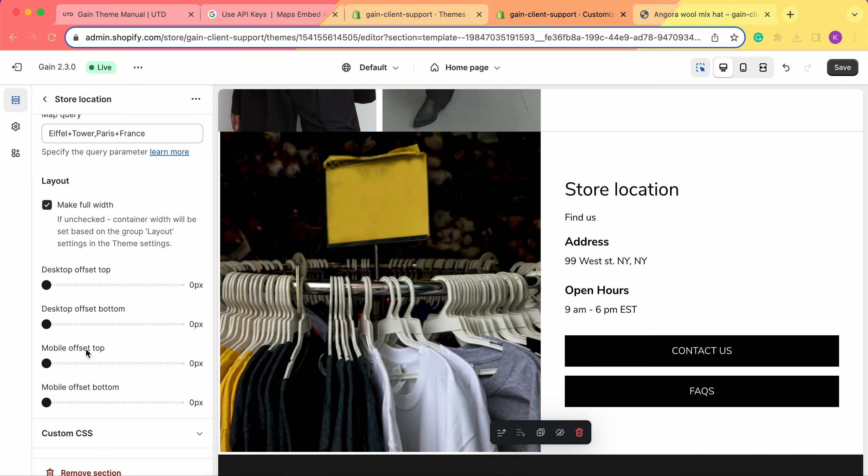
scroll(470, 299, down, 1)
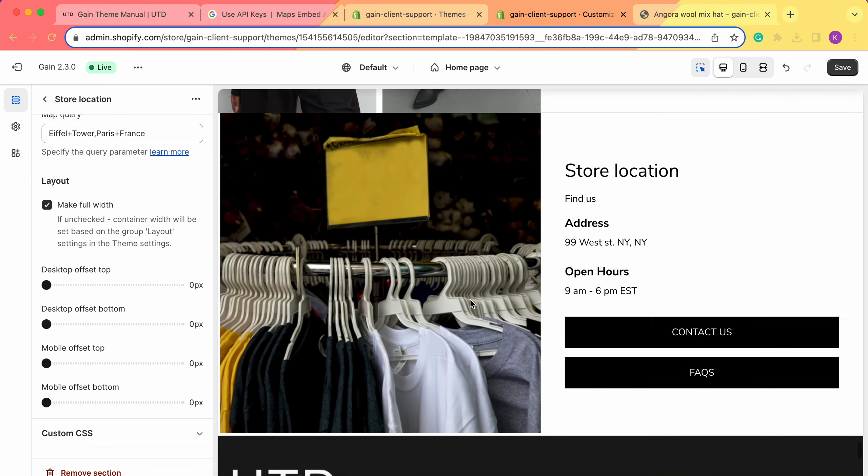
scroll(470, 299, up, 1)
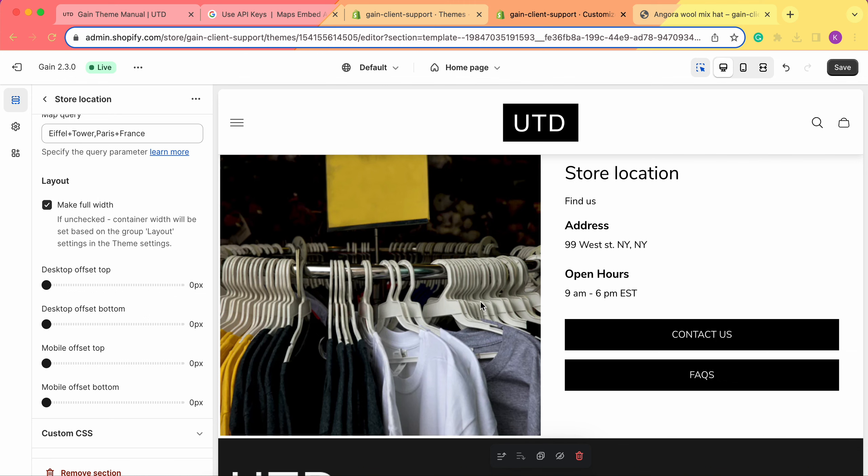
scroll(480, 301, up, 3)
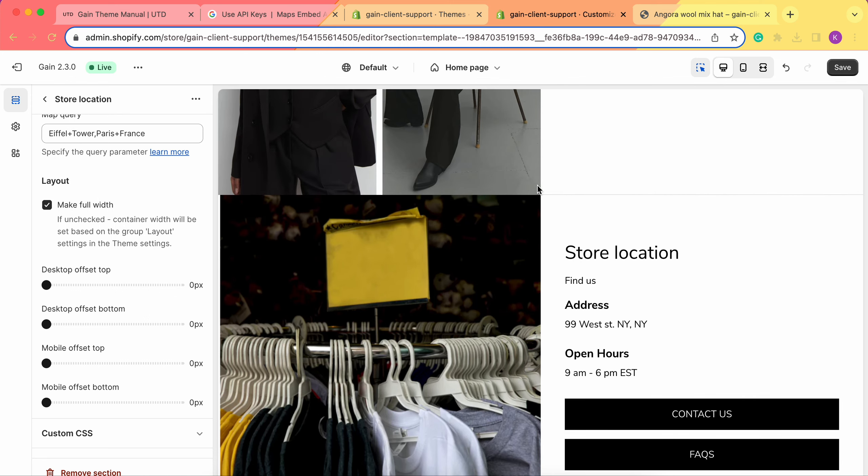
scroll(508, 196, up, 5)
scroll(440, 221, down, 4)
scroll(420, 300, down, 3)
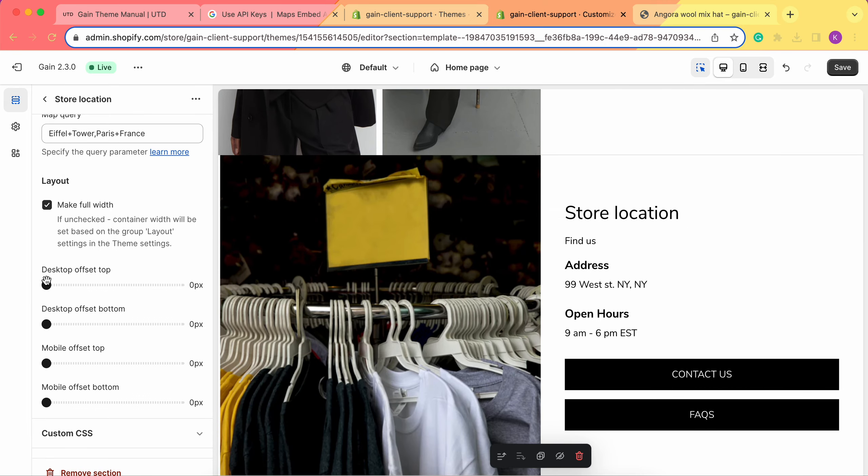
drag(46, 284, 122, 285)
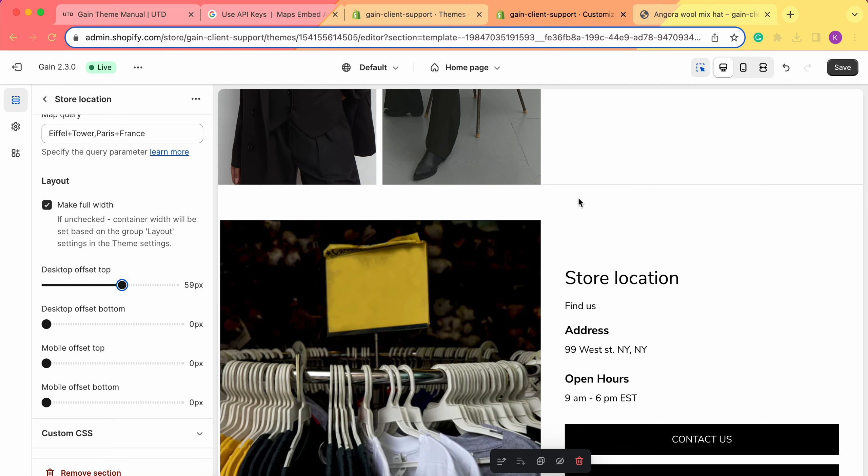
scroll(539, 207, down, 4)
scroll(539, 210, up, 6)
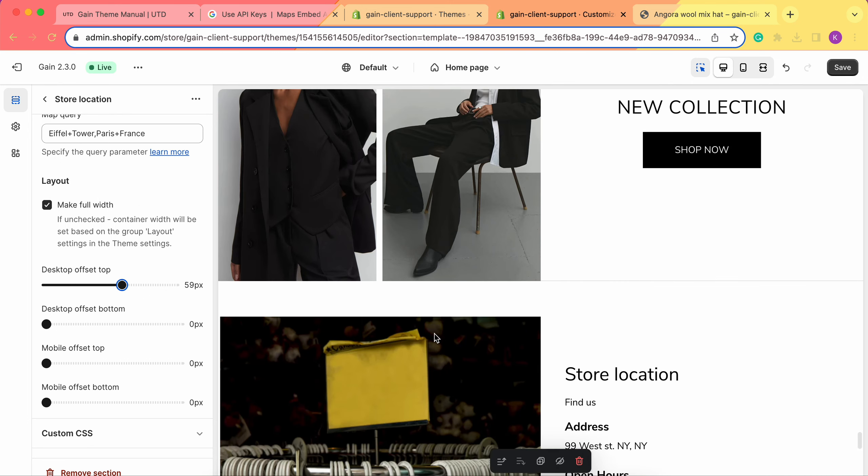
scroll(439, 325, down, 3)
Set the section's mobile top offset to 30px and mobile bottom offset to 35px, checking the spacing in the mobile preview
drag(47, 364, 85, 363)
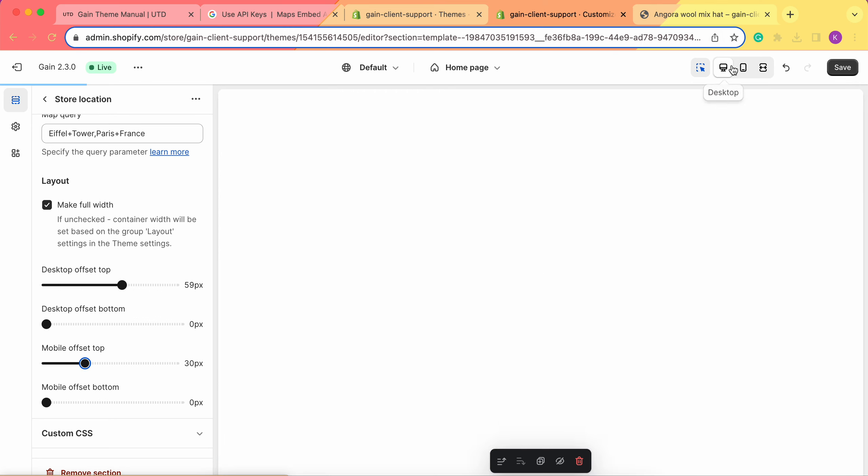
click(741, 70)
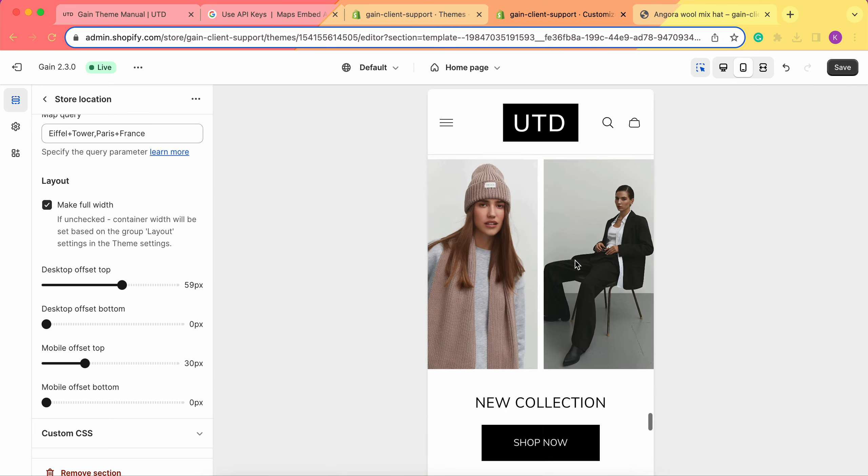
scroll(576, 265, up, 2)
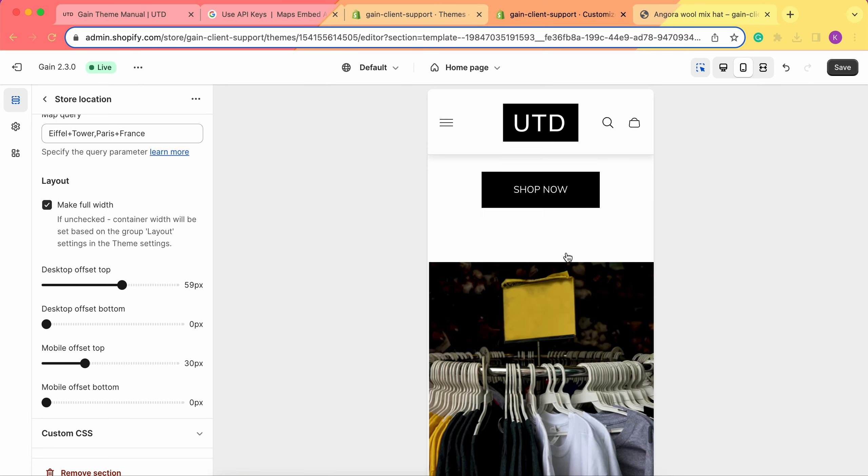
scroll(539, 236, up, 1)
scroll(538, 235, down, 1)
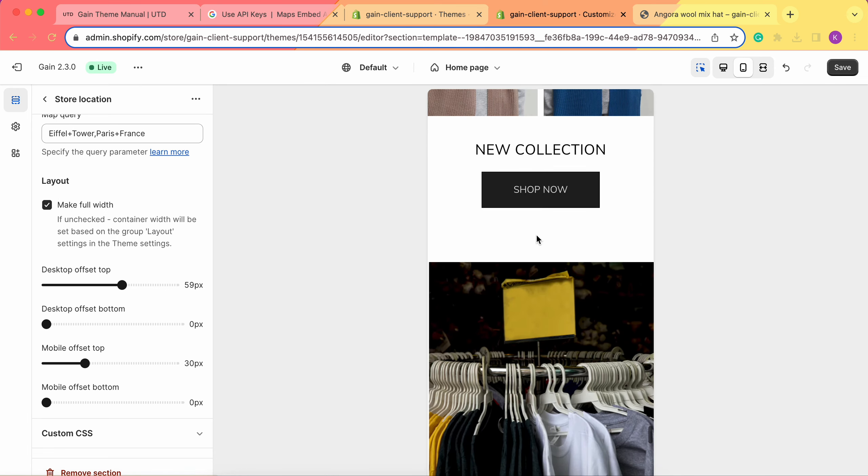
scroll(534, 282, down, 10)
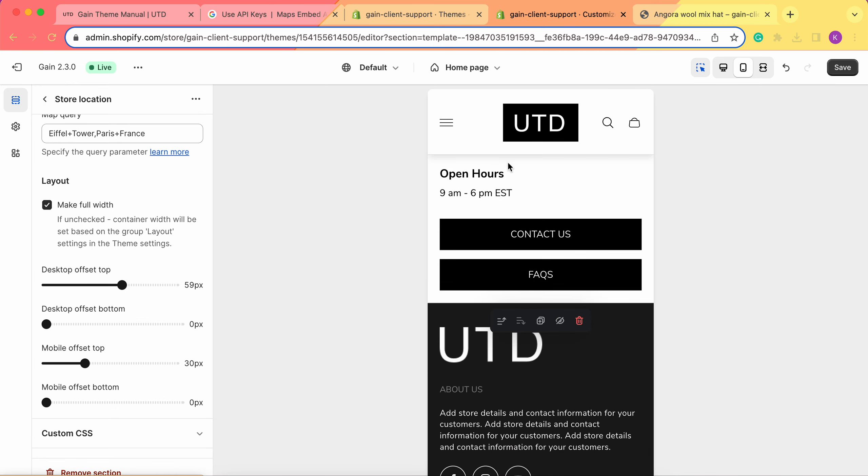
drag(50, 402, 91, 405)
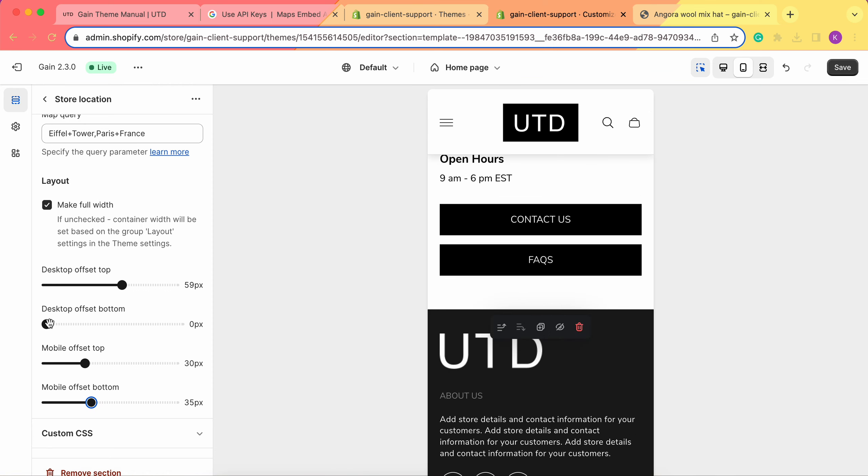
Set the section's desktop bottom offset to 28px, check the spacing in the desktop preview, and save the theme
drag(48, 324, 82, 324)
click(729, 66)
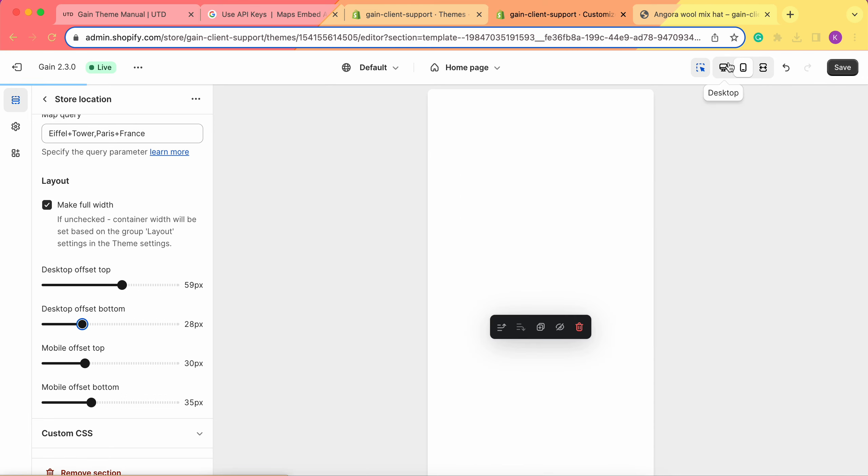
scroll(572, 291, down, 6)
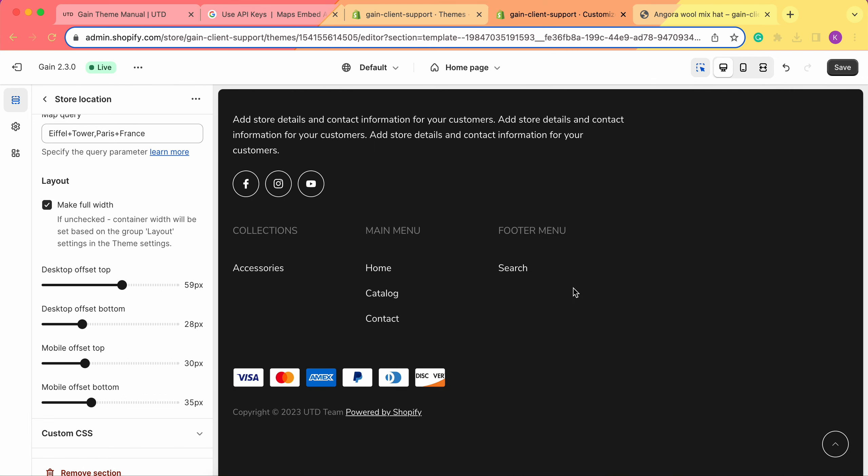
scroll(575, 292, up, 8)
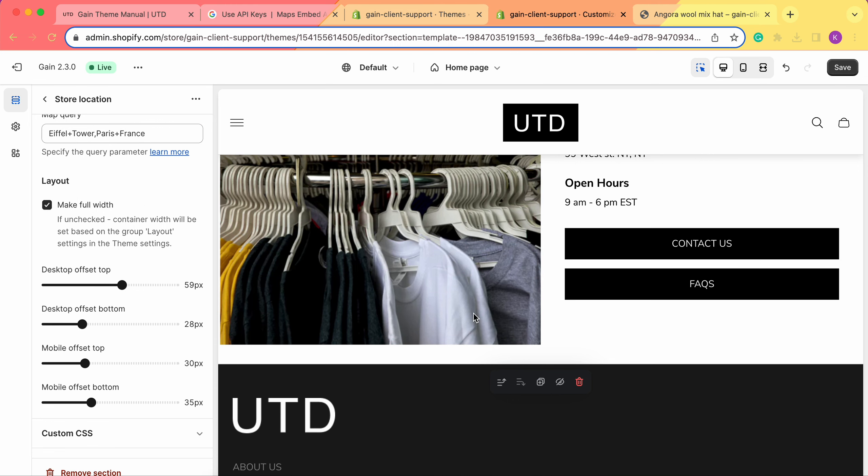
scroll(461, 390, up, 3)
scroll(461, 387, down, 1)
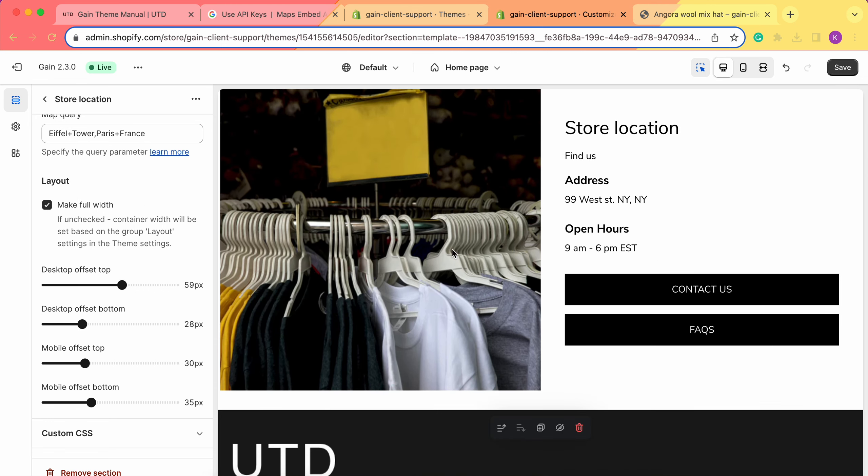
scroll(417, 185, up, 1)
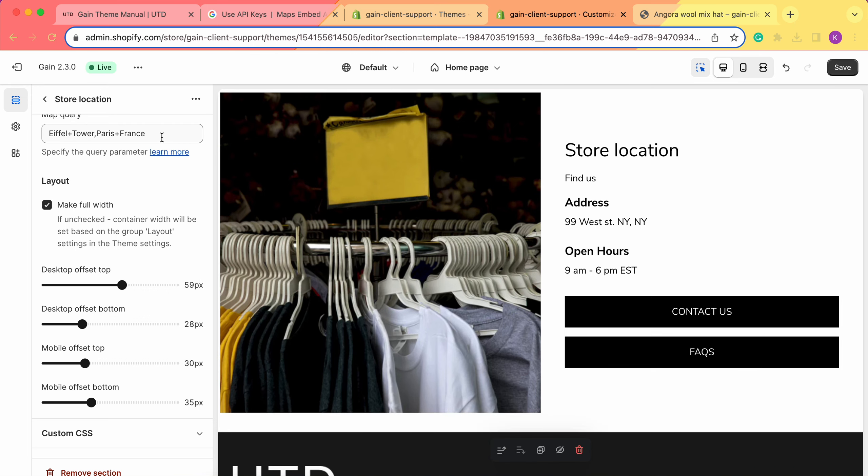
click(843, 67)
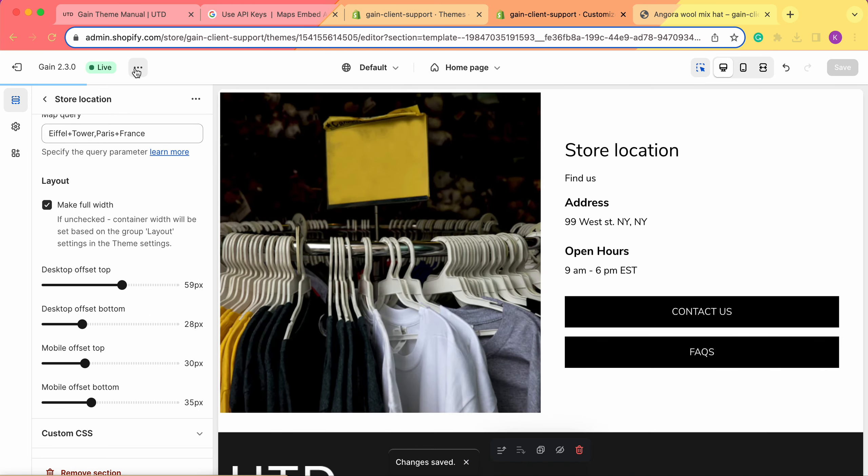
View the live storefront and examine the Store location section's image, address, opening hours and buttons on the home page
click(138, 67)
click(65, 188)
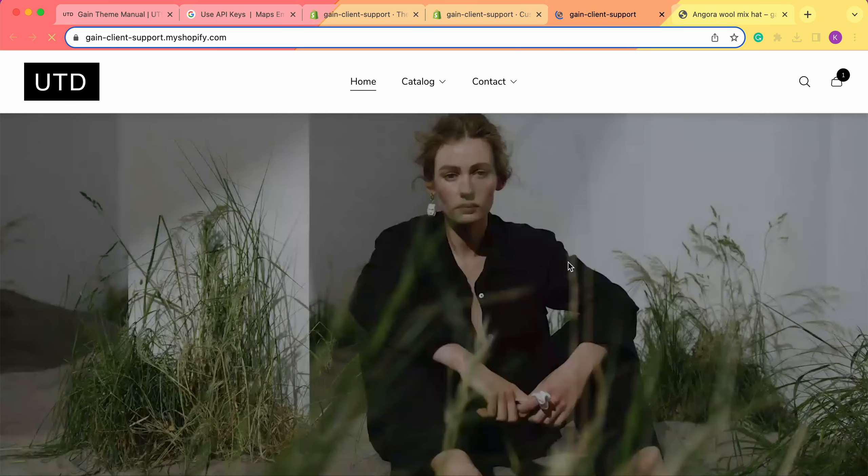
scroll(556, 237, down, 20)
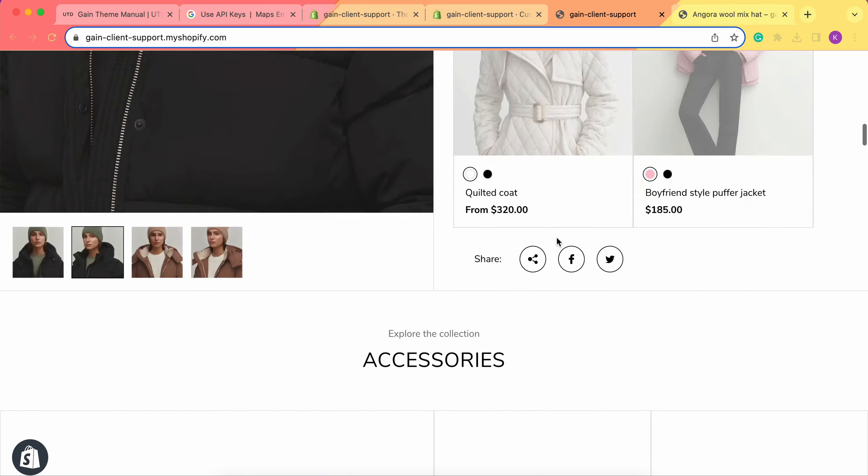
scroll(558, 243, down, 20)
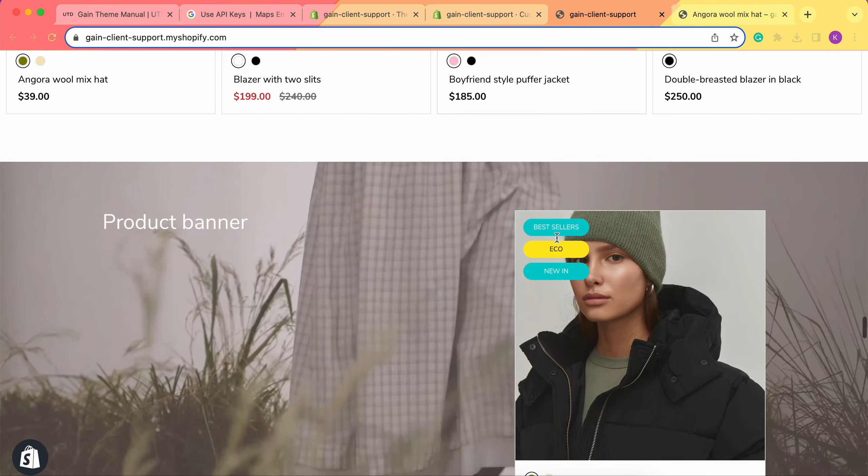
scroll(558, 242, down, 10)
scroll(558, 242, up, 10)
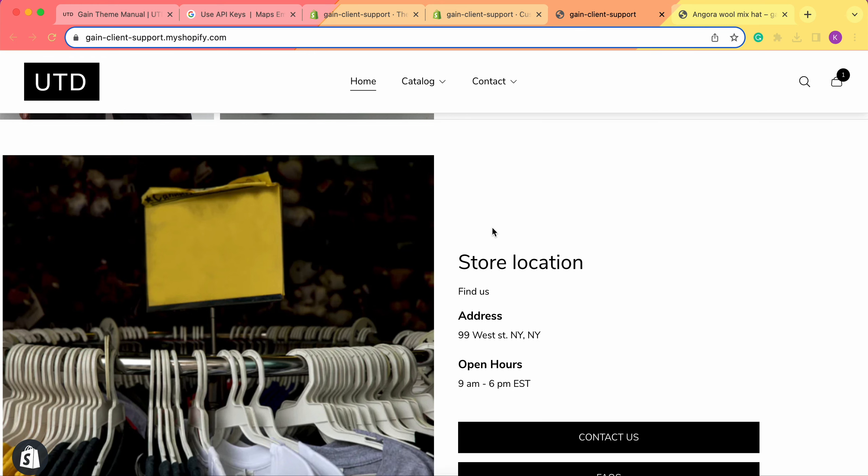
scroll(494, 232, down, 4)
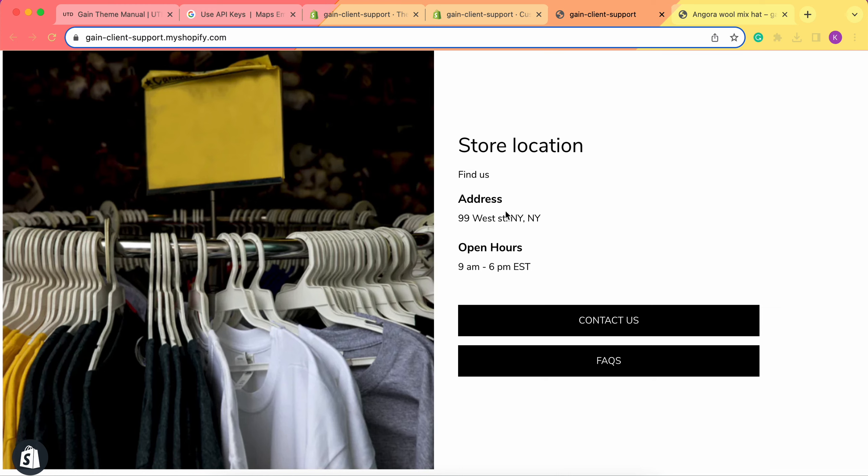
triple_click(516, 265)
click(532, 267)
scroll(532, 265, down, 1)
Test the Contact us and FAQs button links in the storefront's Store location section, returning to the home page after each
click(581, 300)
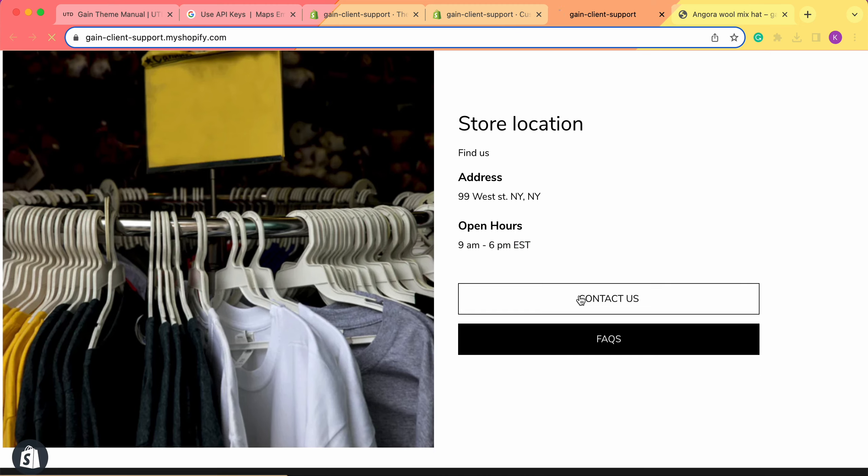
scroll(293, 208, left, 5)
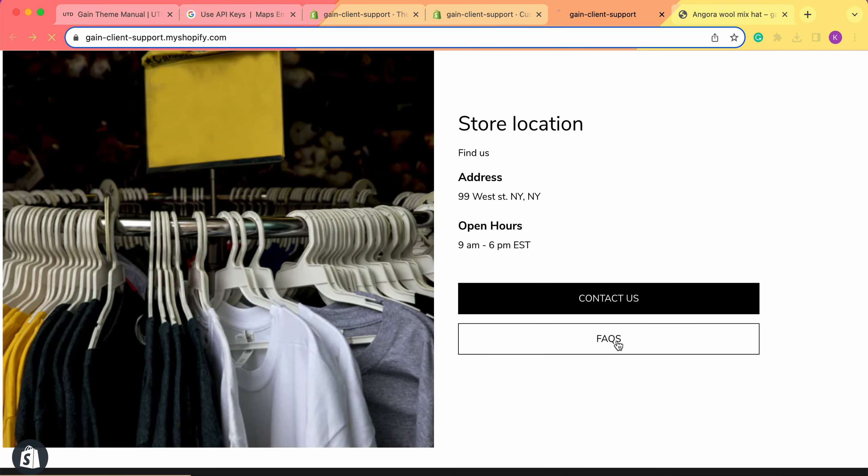
click(616, 344)
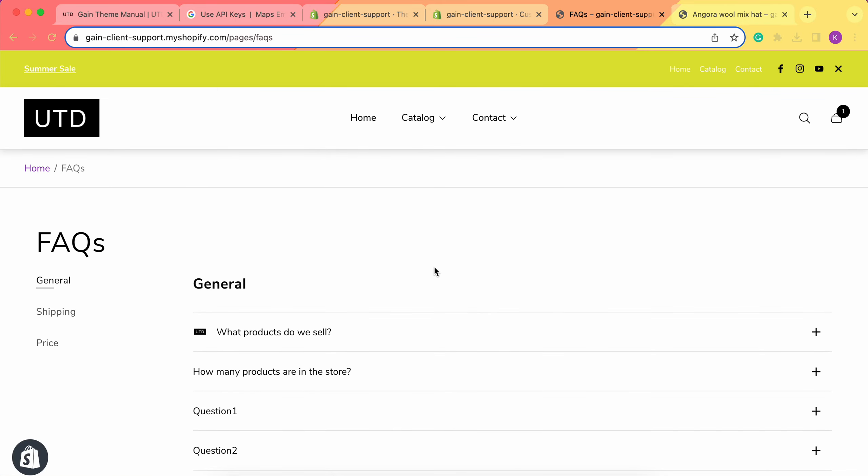
scroll(401, 260, left, 5)
scroll(646, 351, up, 10)
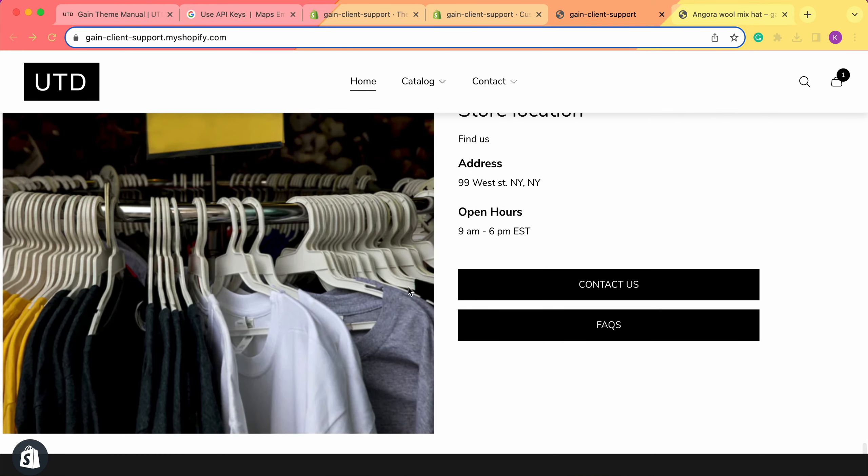
scroll(573, 257, up, 3)
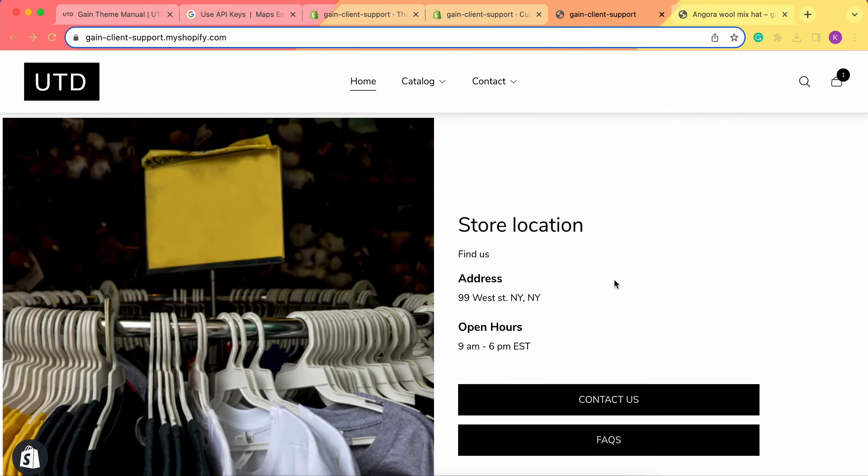
Return to the theme editor's Home page section list and try moving the Store location section within the template
click(468, 11)
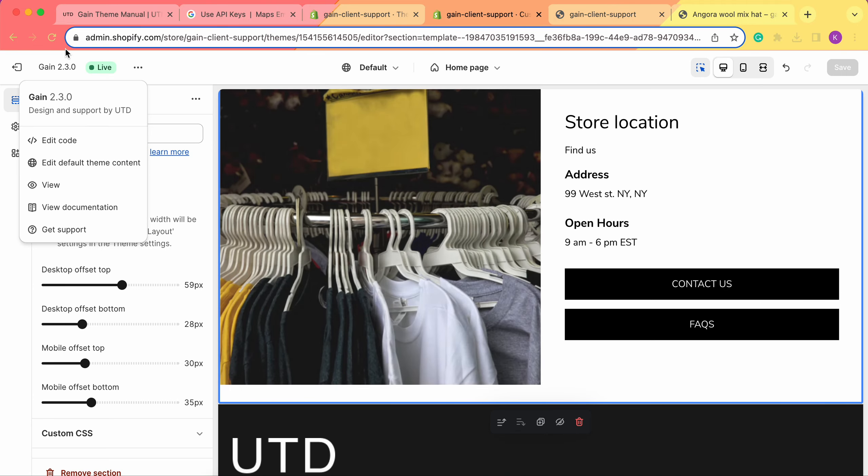
click(83, 68)
click(47, 102)
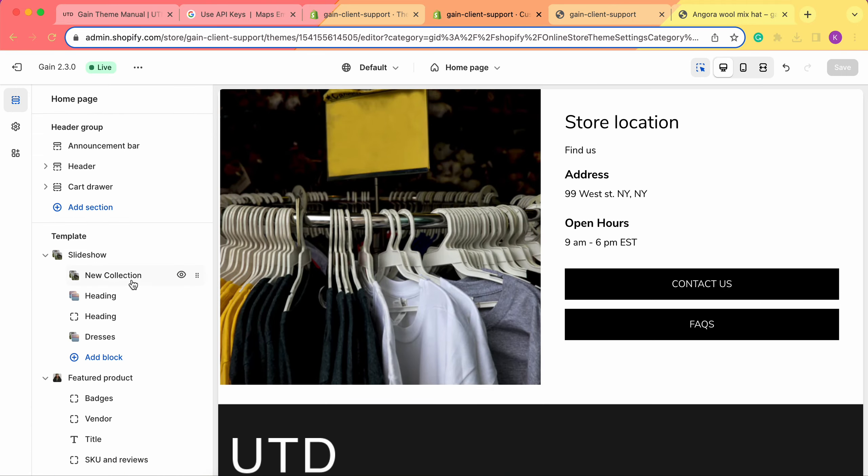
scroll(131, 285, down, 15)
scroll(132, 285, down, 10)
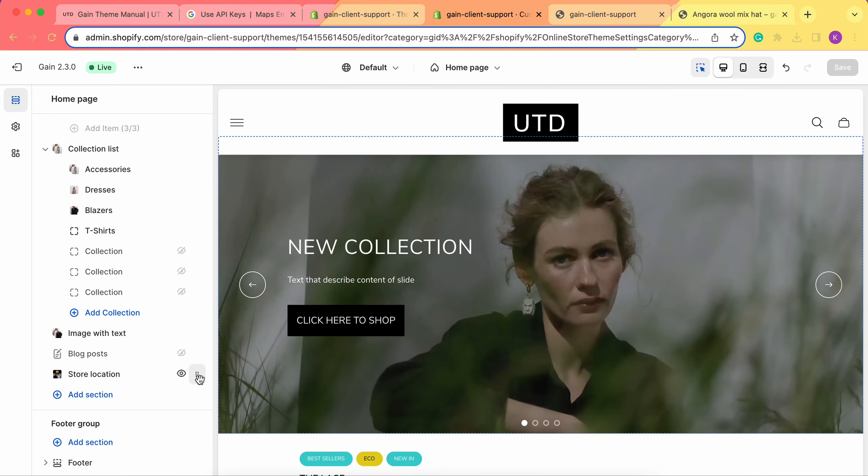
click(197, 376)
drag(197, 376, 133, 385)
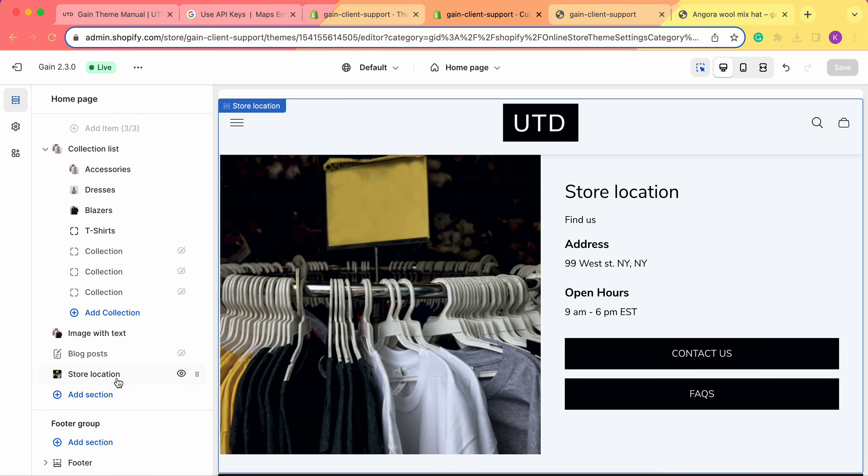
Hide the Store location section and make it visible again, checking the preview and viewing the section's settings
click(181, 374)
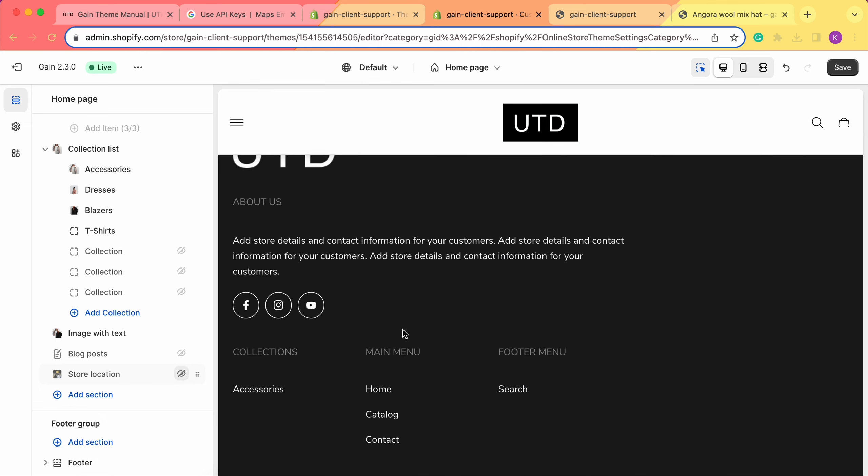
scroll(537, 304, up, 5)
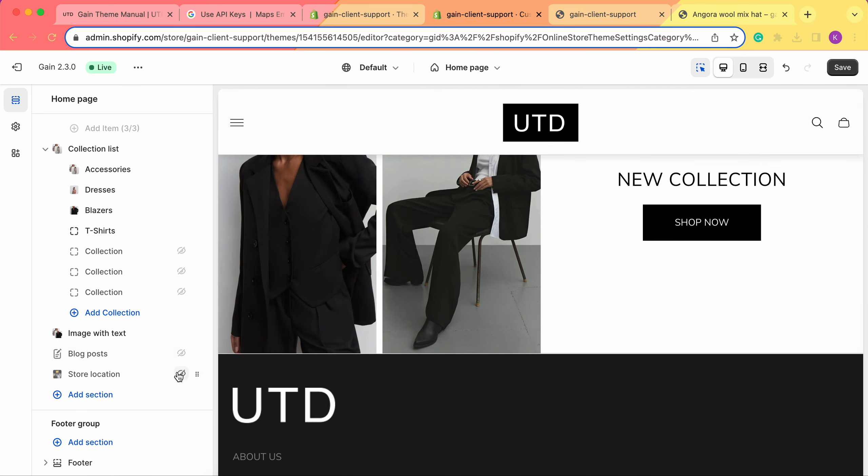
click(181, 373)
click(93, 374)
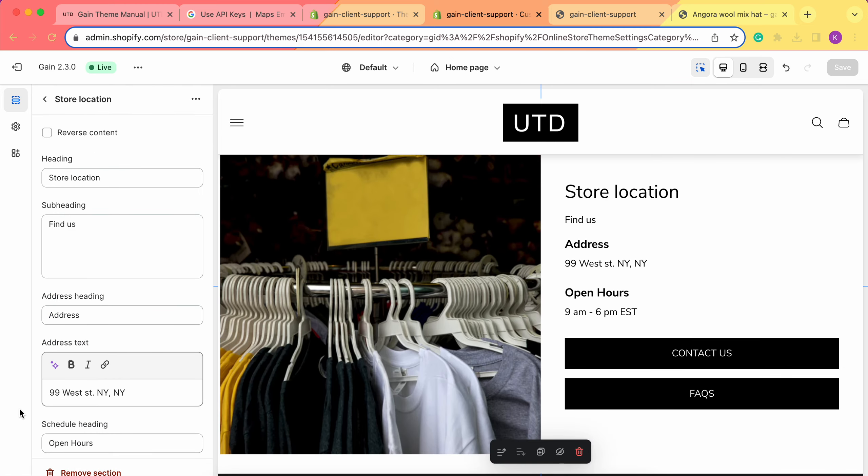
click(47, 99)
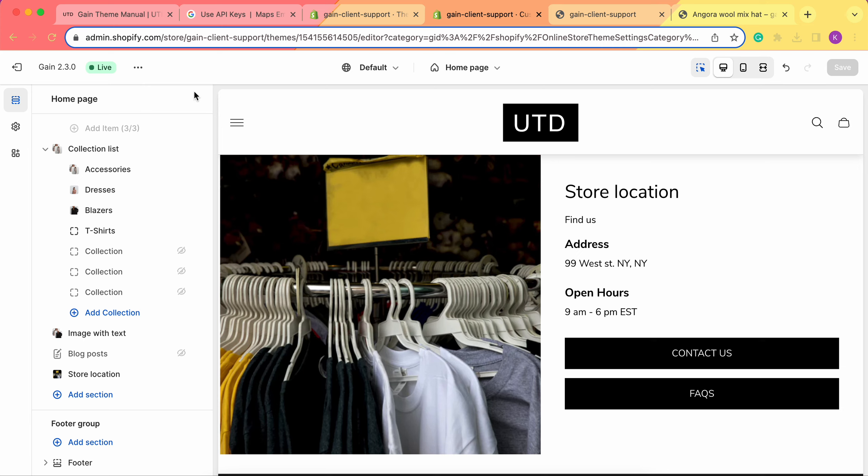
Switch to the Gain theme manual and examine its Store location instructions on adding and configuring the section
click(137, 15)
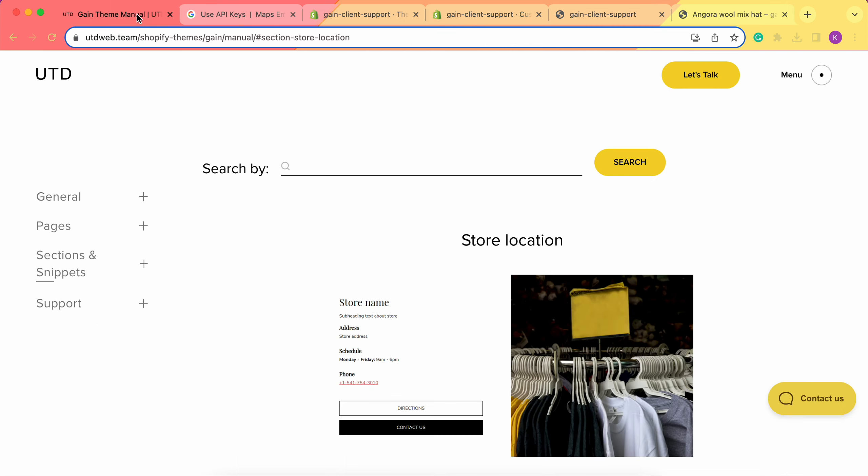
scroll(448, 220, down, 4)
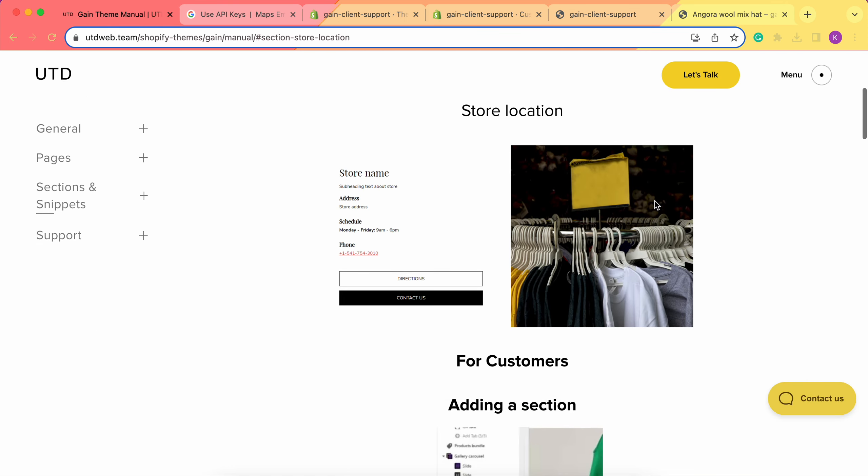
scroll(640, 316, down, 20)
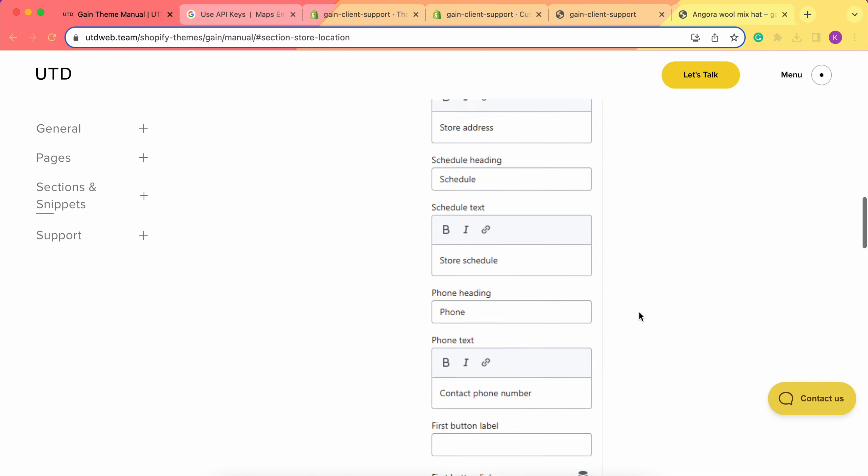